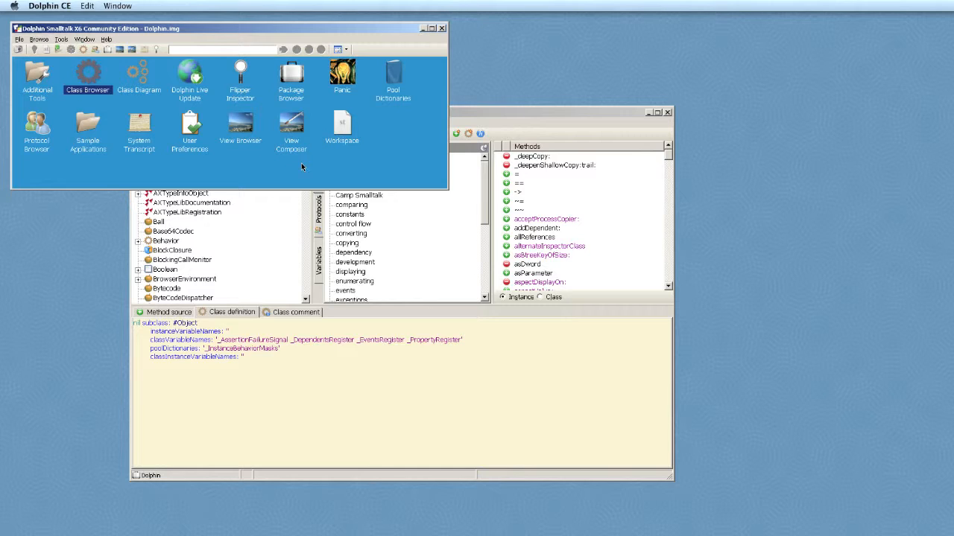
Step: Exit Dolphin Smalltalk, saving the image, and show the Dolphin CE application in Finder
{"action": "left_click", "coordinate": [441, 29]}
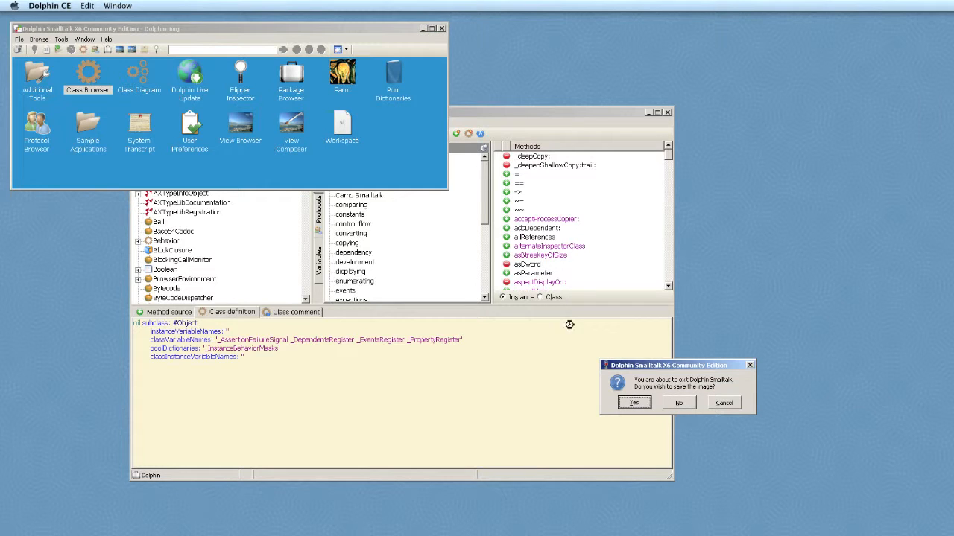
{"action": "left_click", "coordinate": [634, 403]}
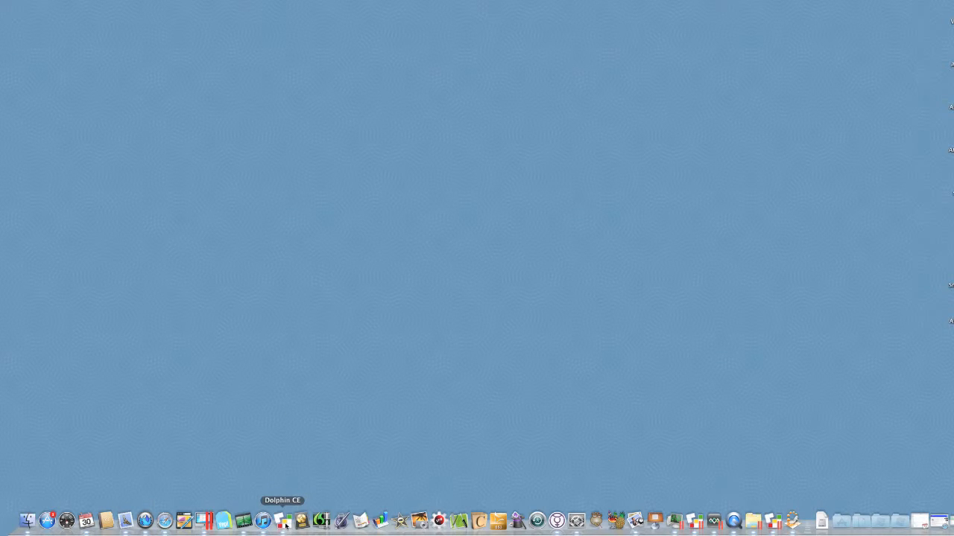
{"action": "right_click", "coordinate": [285, 525]}
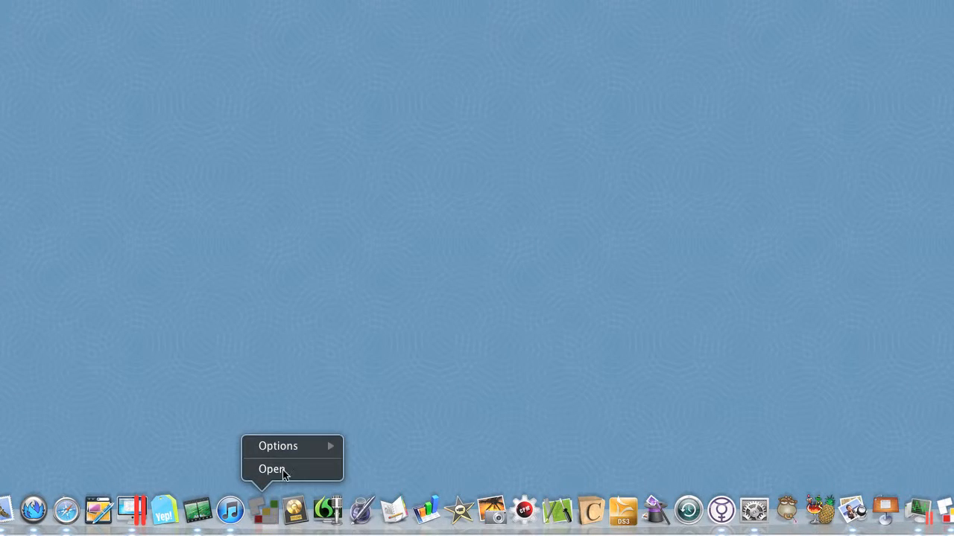
{"action": "mouse_move", "coordinate": [287, 447]}
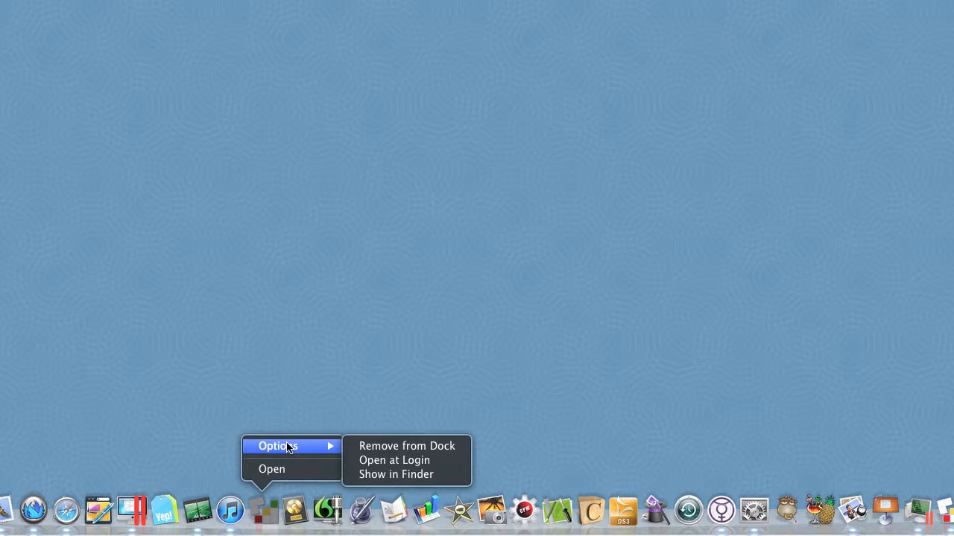
{"action": "left_click", "coordinate": [384, 477]}
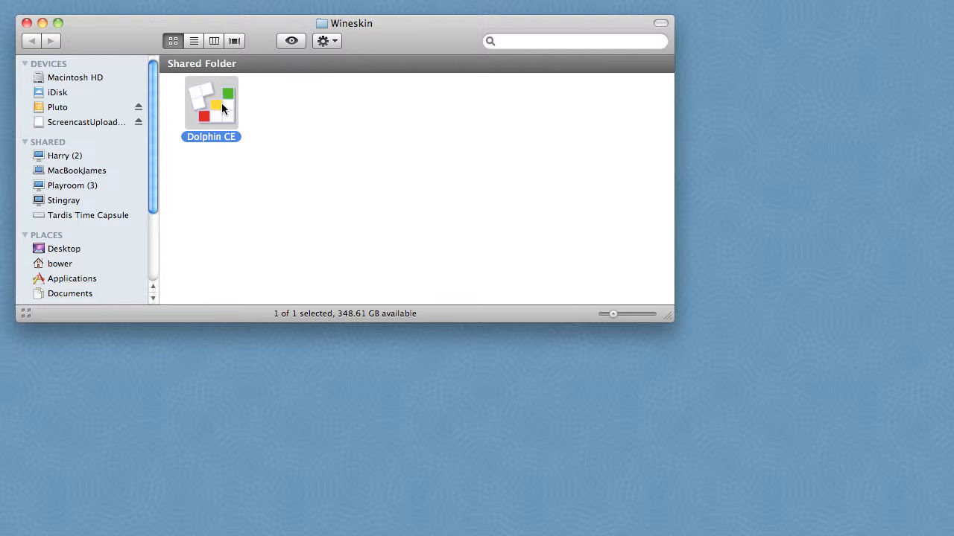
Step: Show the package contents of Dolphin CE and launch the Wineskin utility inside it
{"action": "right_click", "coordinate": [221, 103]}
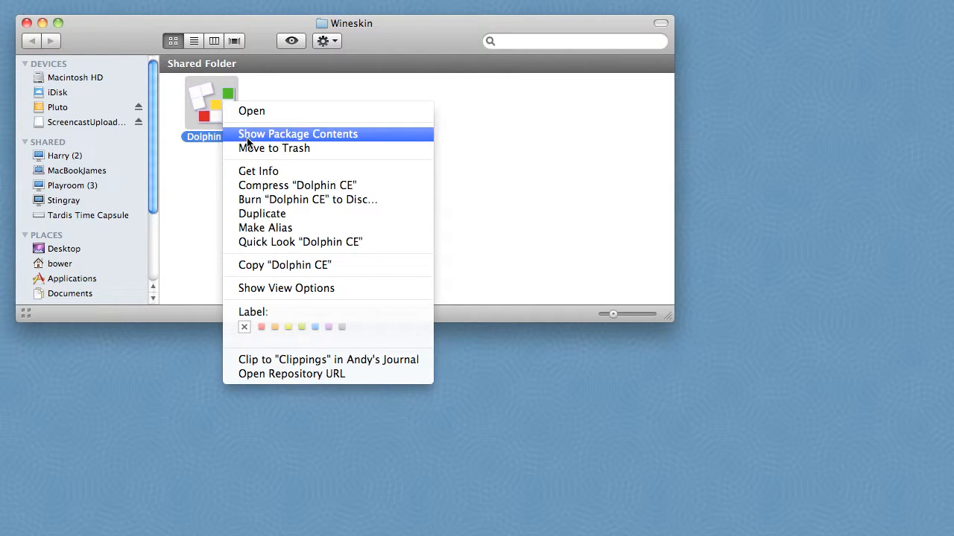
{"action": "left_click", "coordinate": [247, 137]}
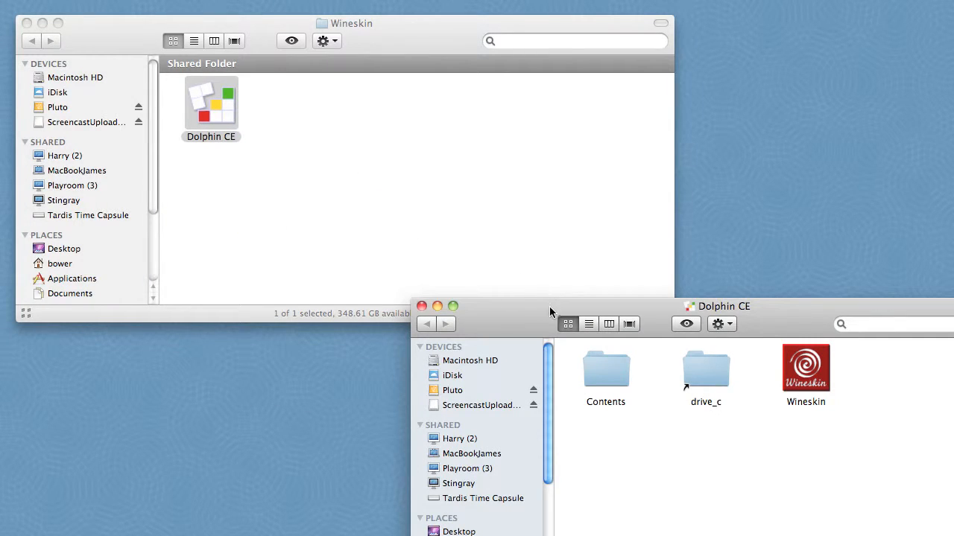
{"action": "double_click", "coordinate": [817, 380]}
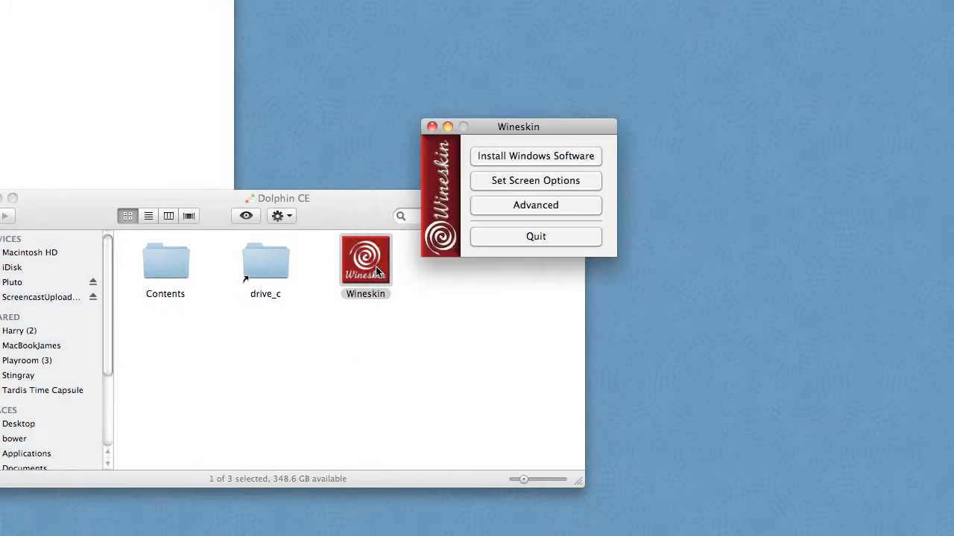
Step: Review the Decorate windows setting in Wineskin's screen options and the wrapper's advanced configuration
{"action": "left_click", "coordinate": [498, 183]}
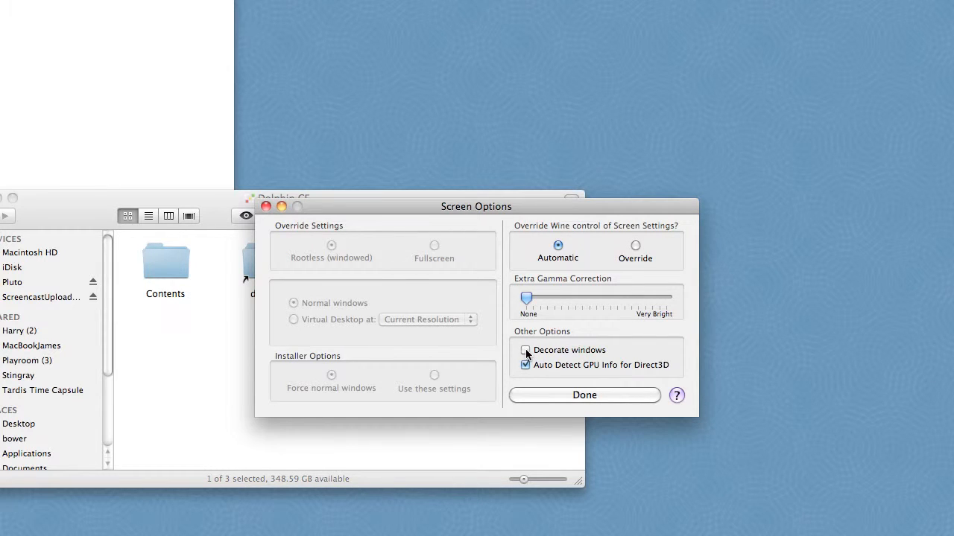
{"action": "left_click", "coordinate": [542, 395]}
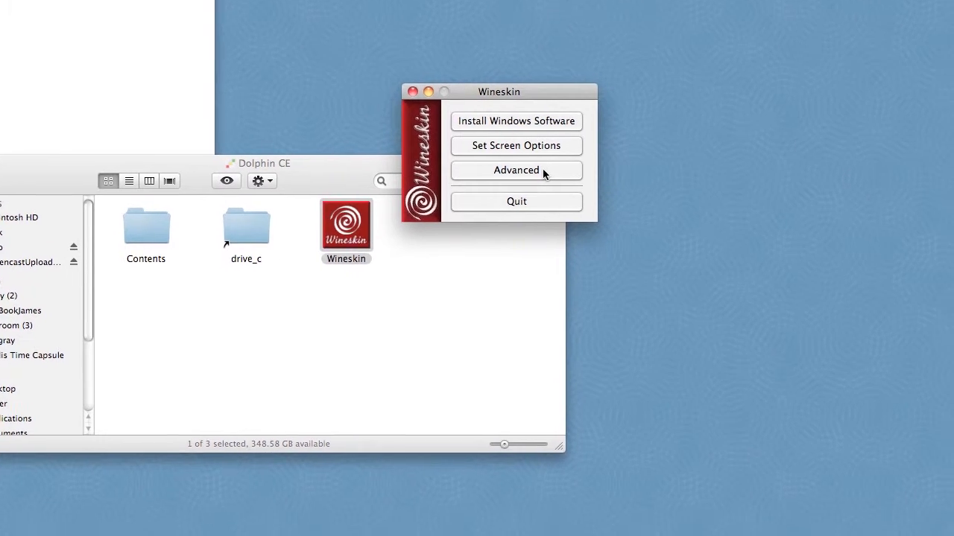
{"action": "left_click", "coordinate": [562, 206]}
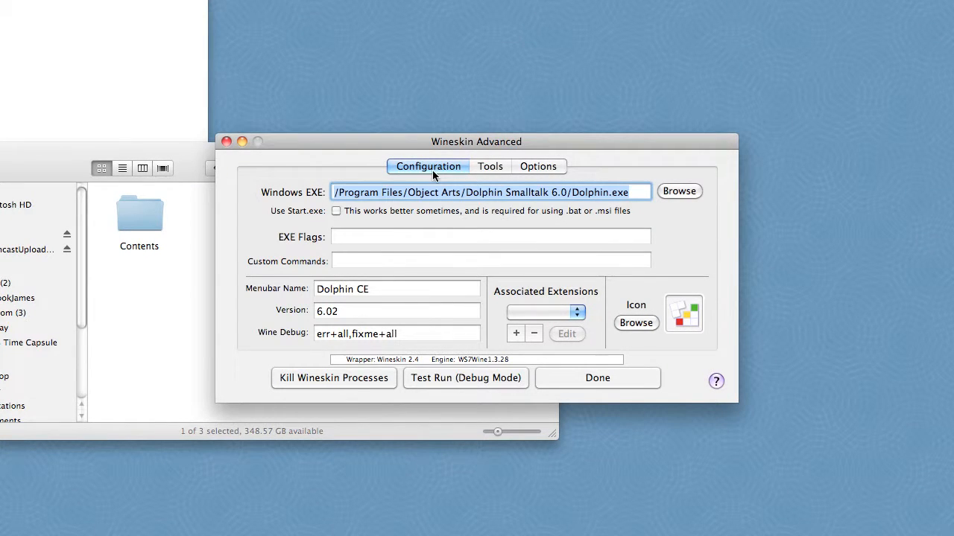
Step: Open Winetricks from Wineskin's advanced tools and browse the package list to the fonts section
{"action": "left_click", "coordinate": [489, 168]}
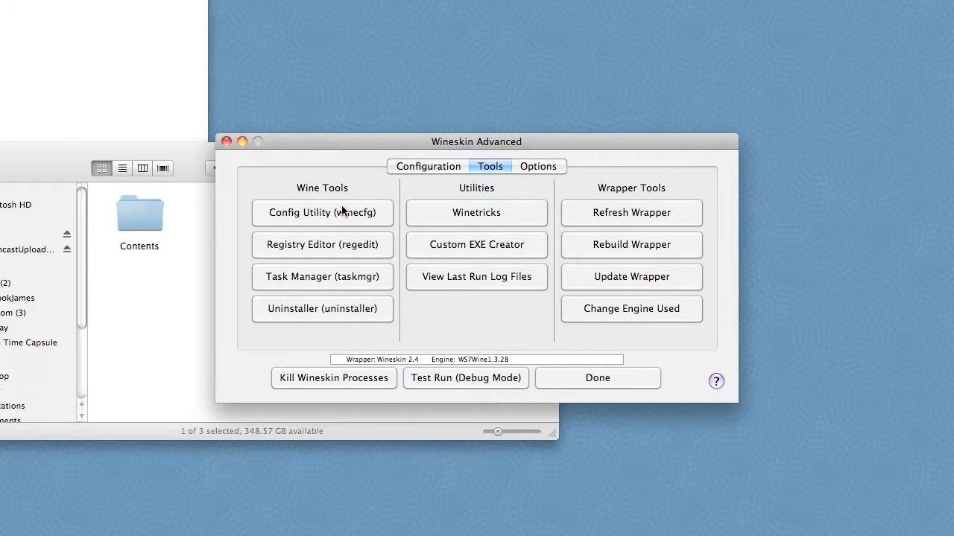
{"action": "left_click", "coordinate": [479, 214]}
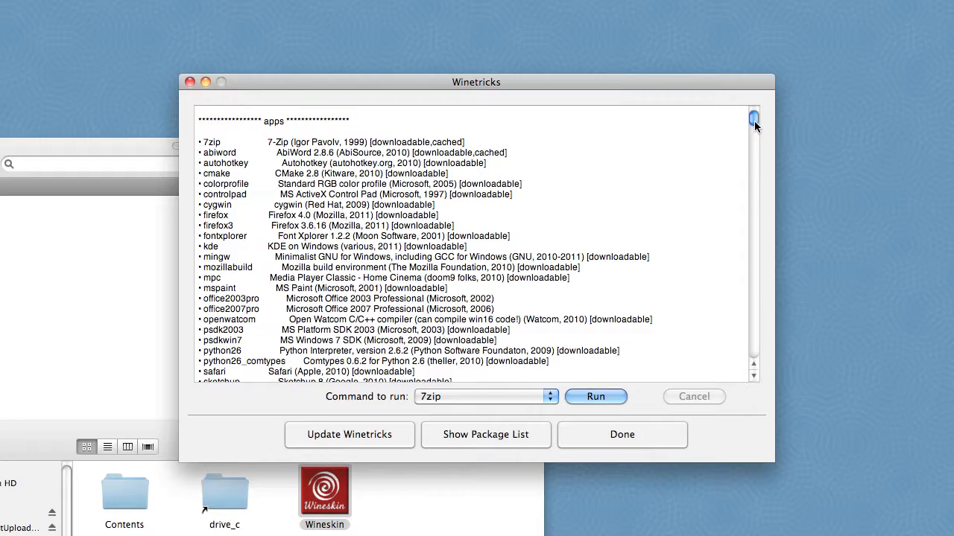
{"action": "left_click_drag", "start_coordinate": [754, 120], "coordinate": [752, 228]}
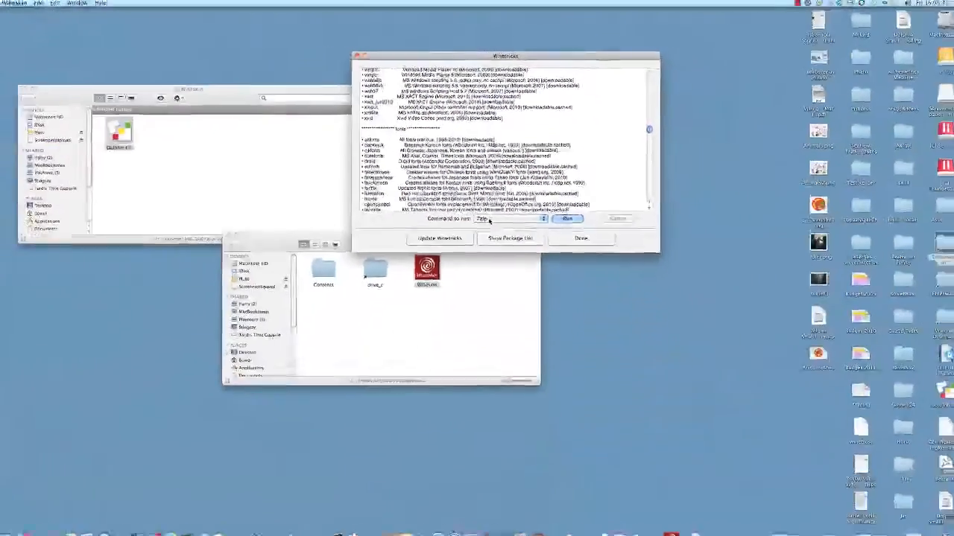
Step: Run the allfonts command in Winetricks and close Winetricks once it has finished
{"action": "left_click", "coordinate": [445, 400]}
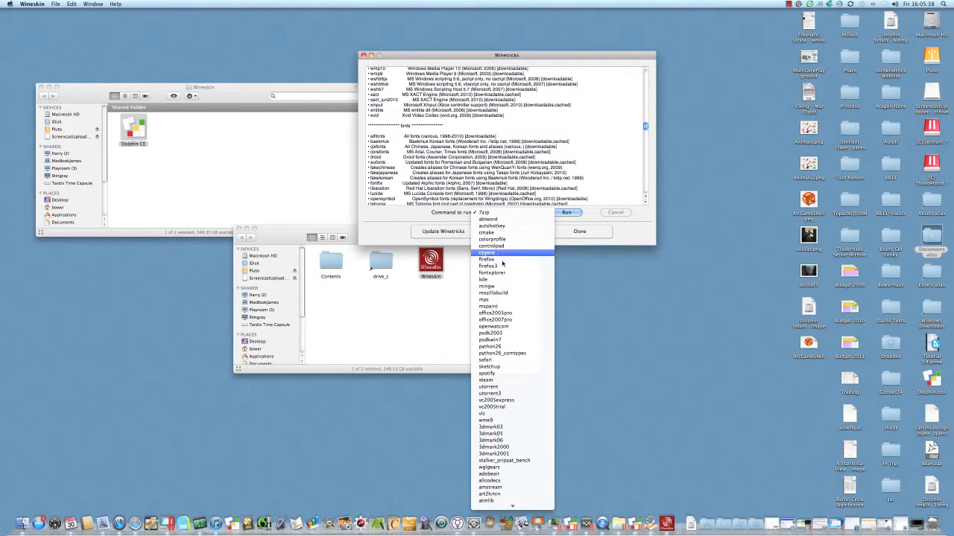
{"action": "scroll", "coordinate": [491, 320], "scroll_direction": "down", "scroll_amount": 10}
{"action": "scroll", "coordinate": [493, 326], "scroll_direction": "down", "scroll_amount": 20}
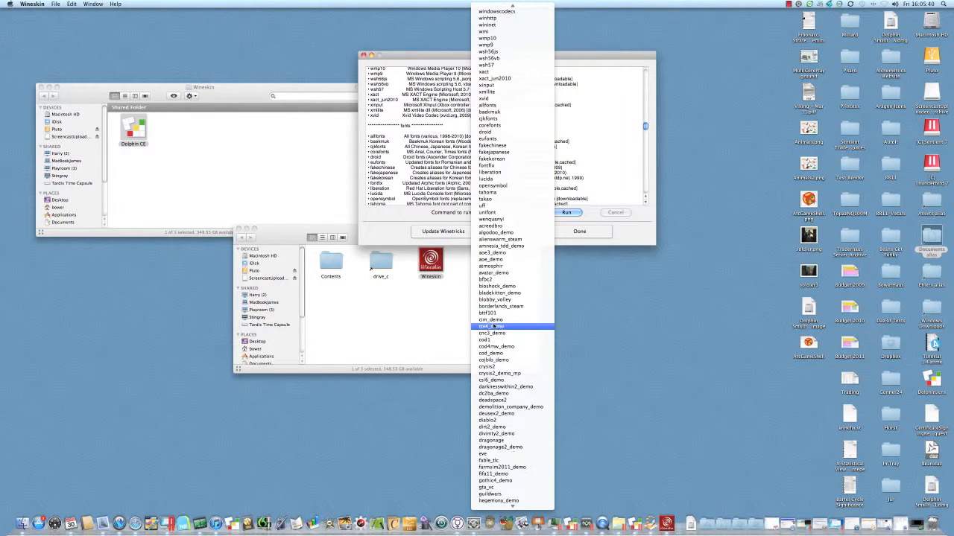
{"action": "scroll", "coordinate": [494, 326], "scroll_direction": "down", "scroll_amount": 5}
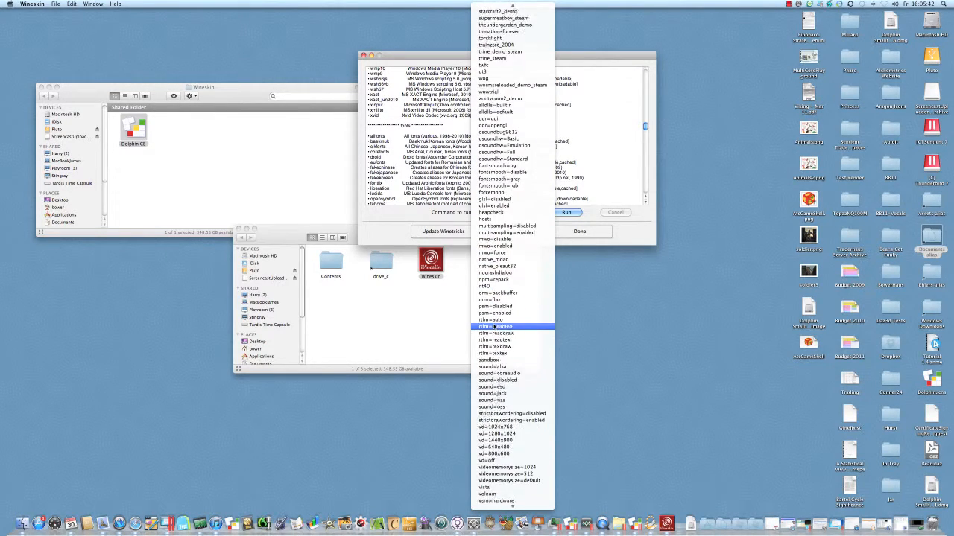
{"action": "scroll", "coordinate": [501, 328], "scroll_direction": "up", "scroll_amount": 15}
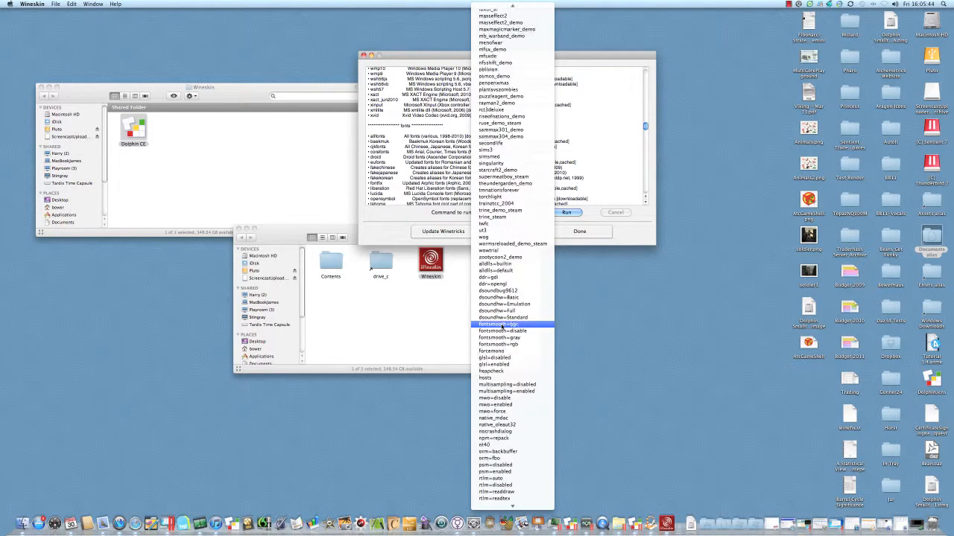
{"action": "scroll", "coordinate": [501, 326], "scroll_direction": "up", "scroll_amount": 10}
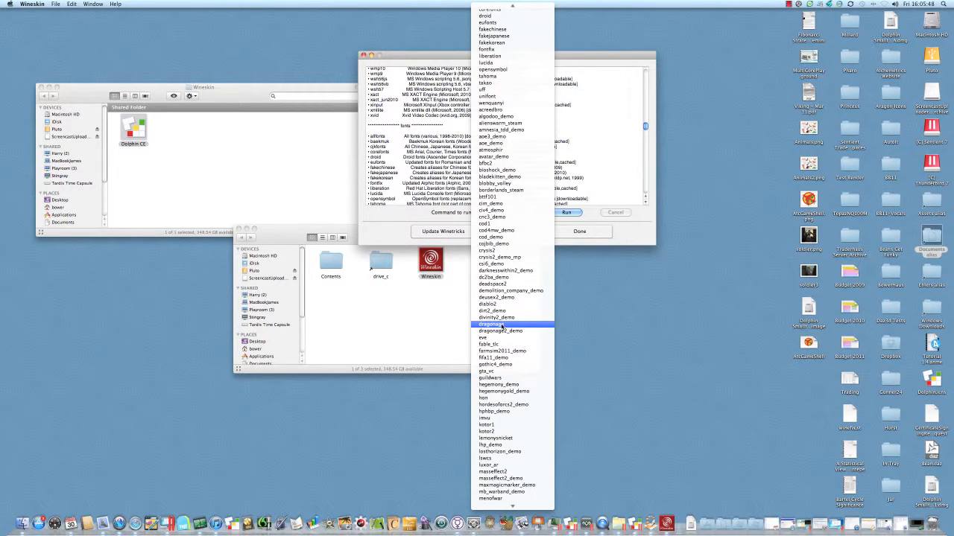
{"action": "scroll", "coordinate": [501, 325], "scroll_direction": "up", "scroll_amount": 5}
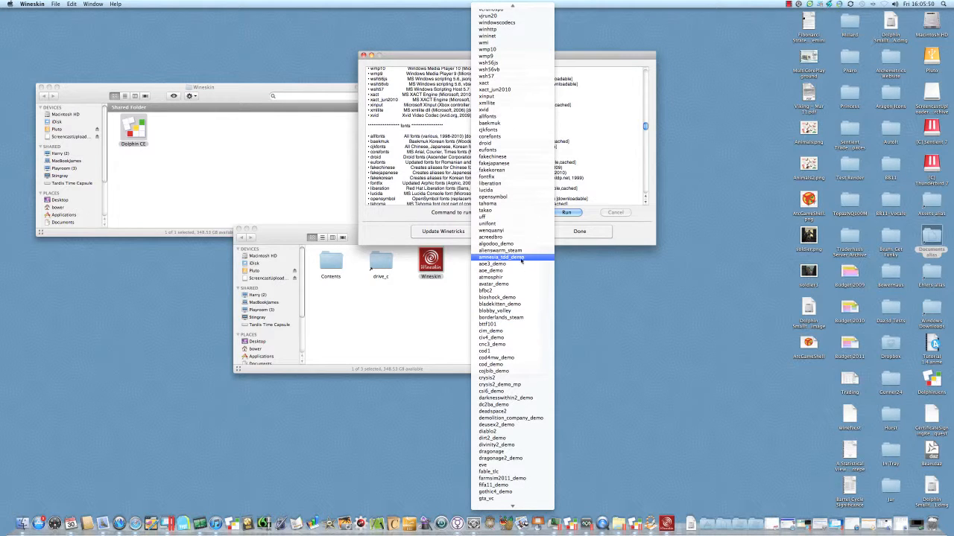
{"action": "left_click", "coordinate": [495, 116]}
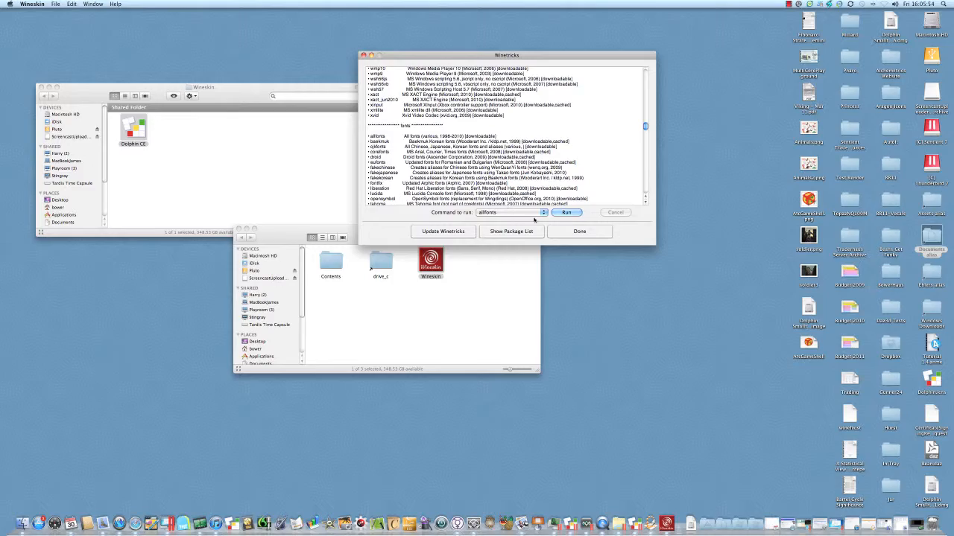
{"action": "left_click", "coordinate": [566, 212]}
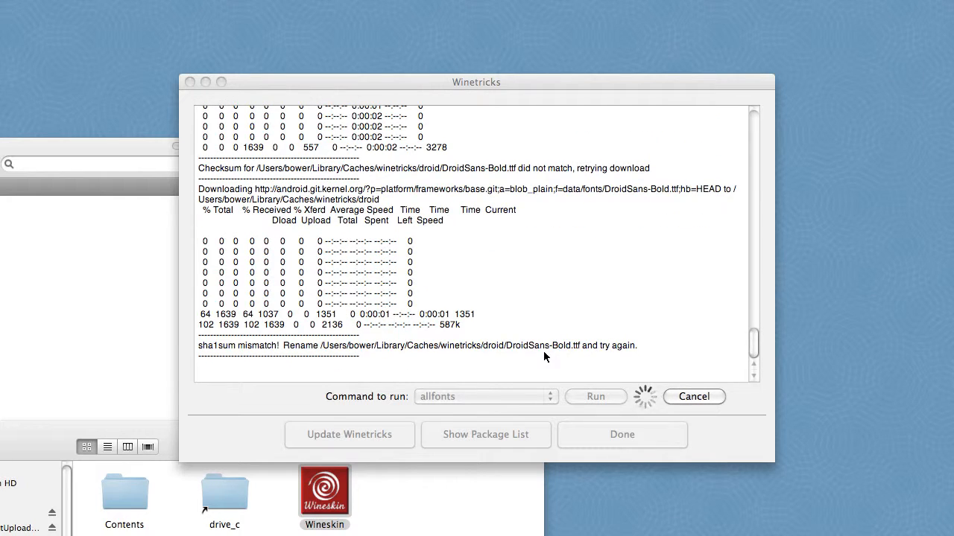
{"action": "left_click", "coordinate": [544, 355]}
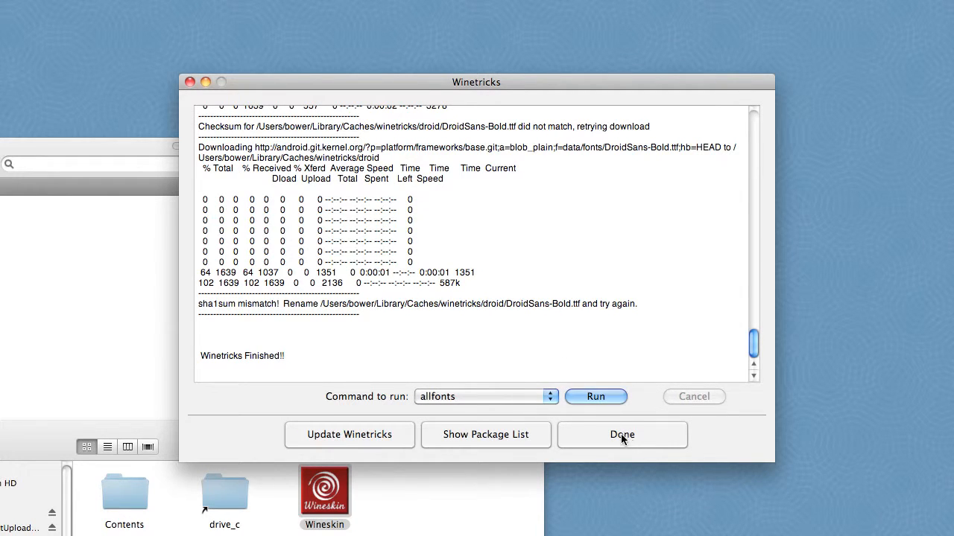
{"action": "left_click", "coordinate": [621, 435]}
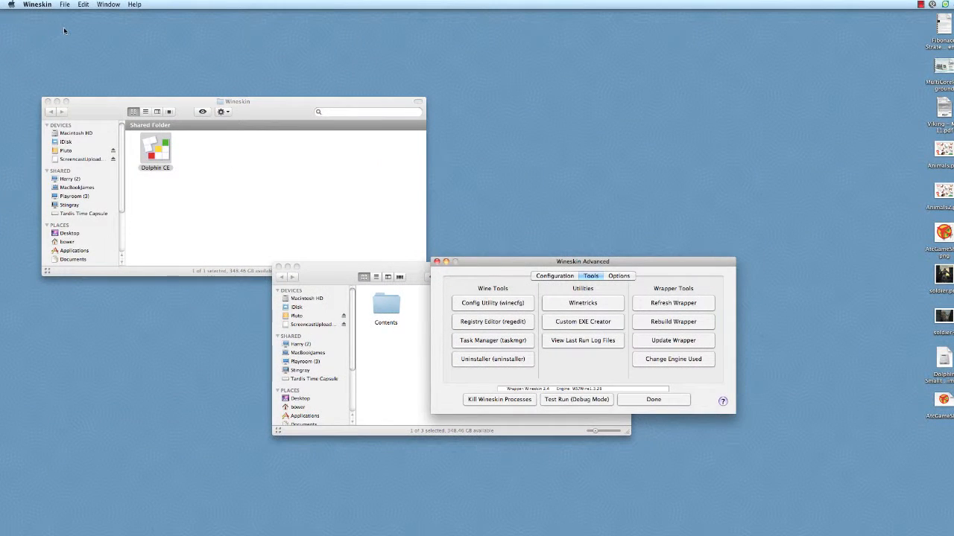
Step: Open a new Finder window and go to the System/Library/Fonts folder on Macintosh HD
{"action": "left_click", "coordinate": [64, 31]}
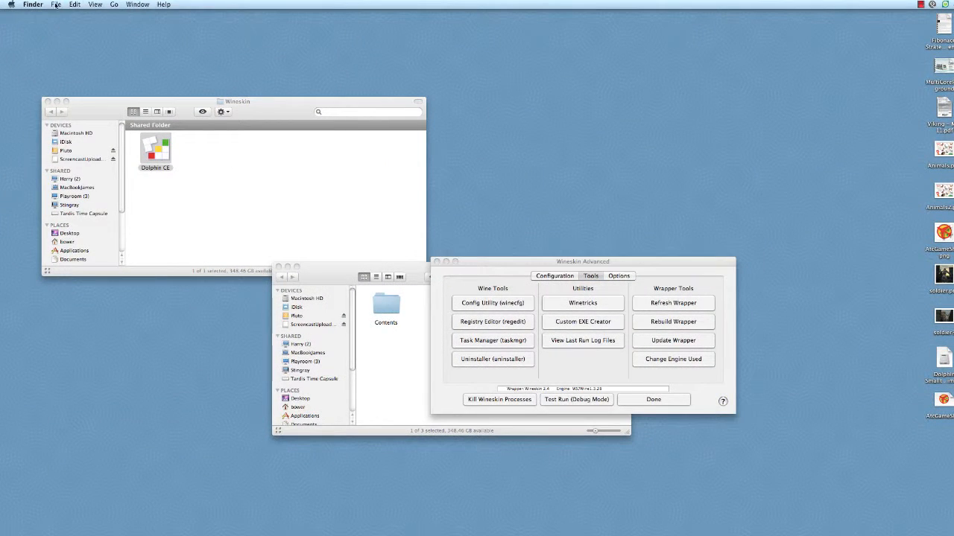
{"action": "left_click", "coordinate": [56, 5]}
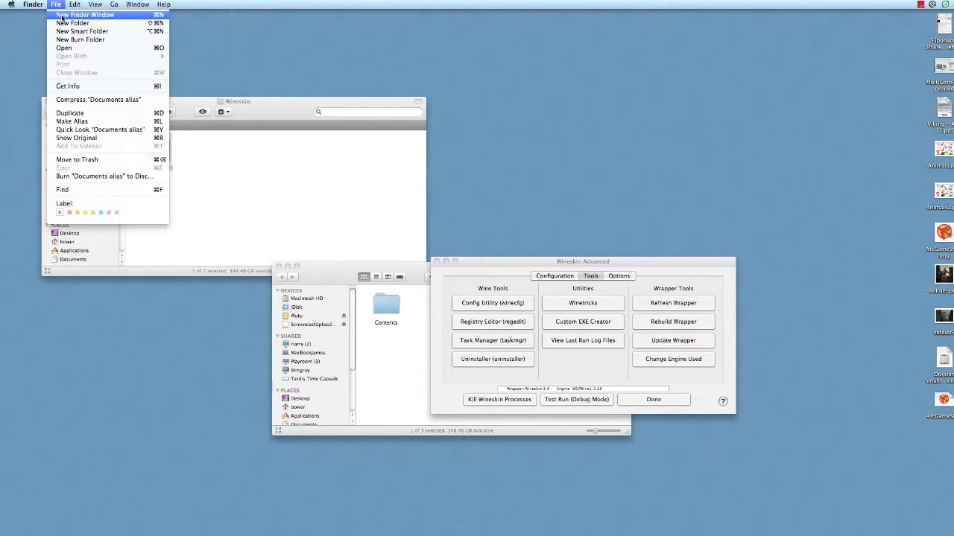
{"action": "left_click", "coordinate": [62, 15]}
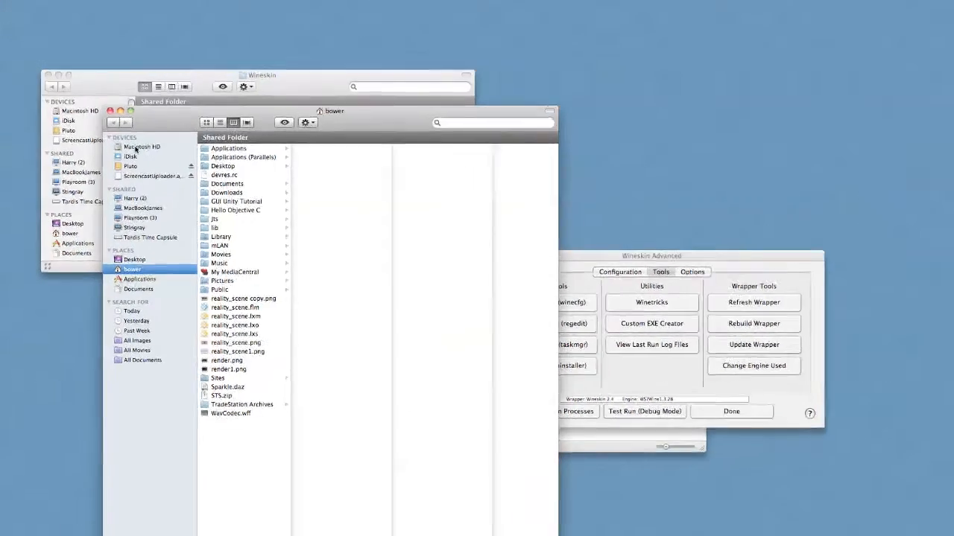
{"action": "left_click", "coordinate": [128, 165]}
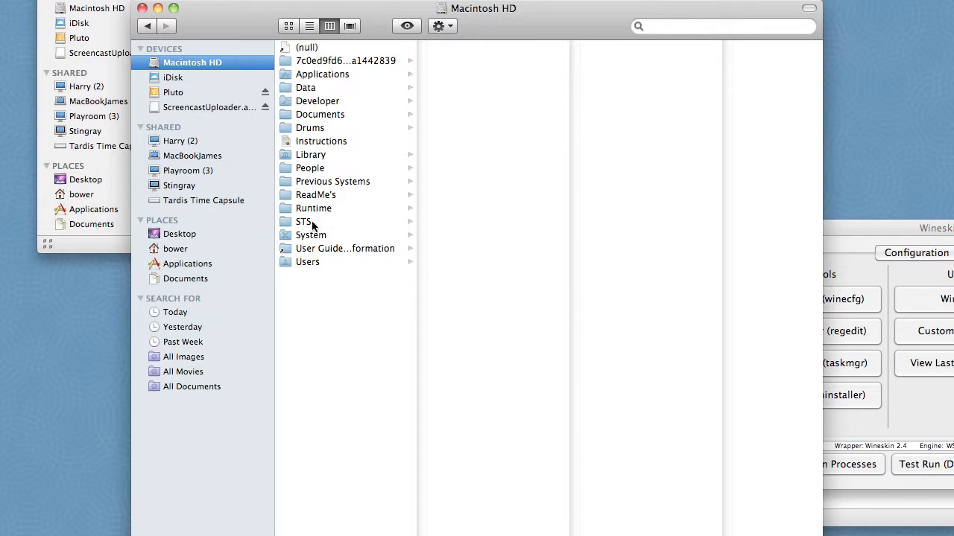
{"action": "left_click", "coordinate": [313, 235]}
{"action": "left_click", "coordinate": [458, 48]}
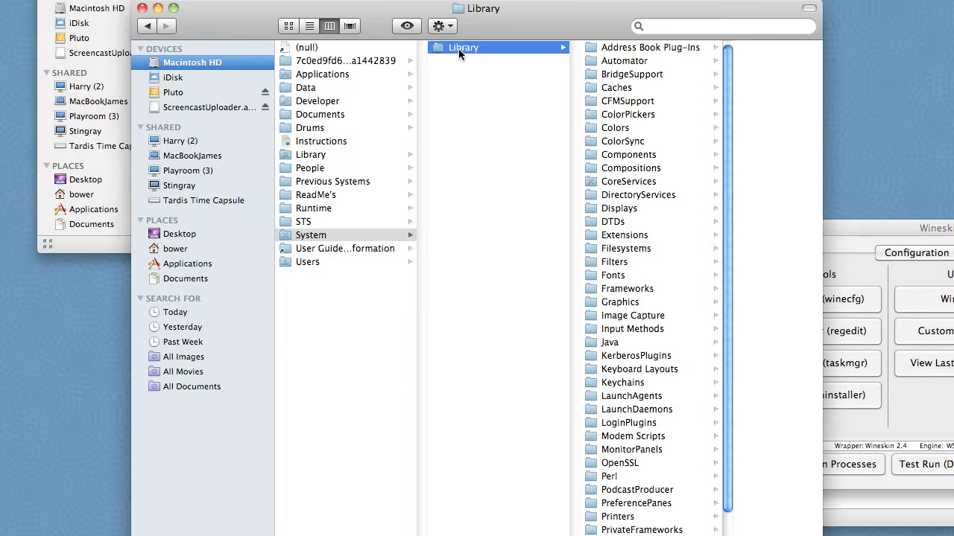
{"action": "left_click", "coordinate": [618, 275]}
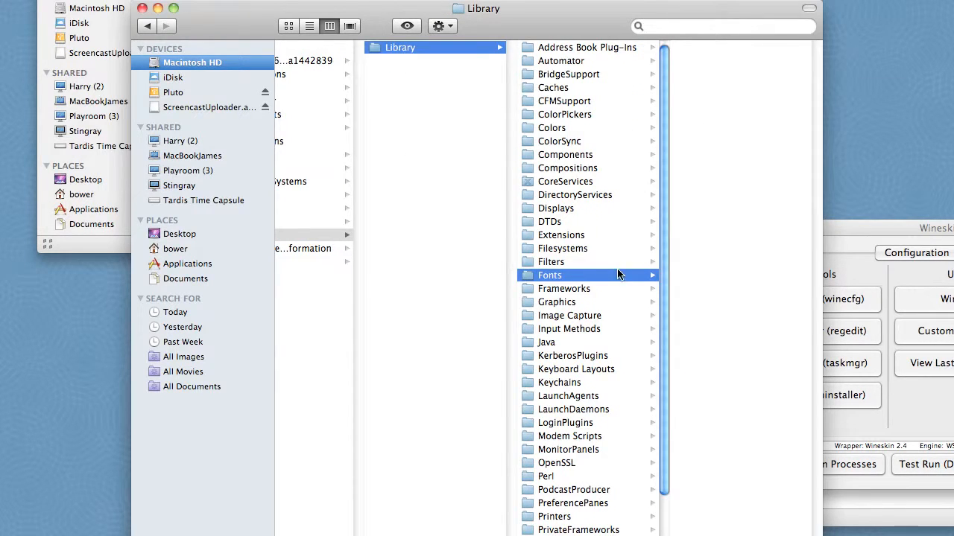
Step: Select LucidaGrande.ttc, show the Fonts folder as icons and move its window clear of the Dolphin CE package window
{"action": "left_click", "coordinate": [711, 317]}
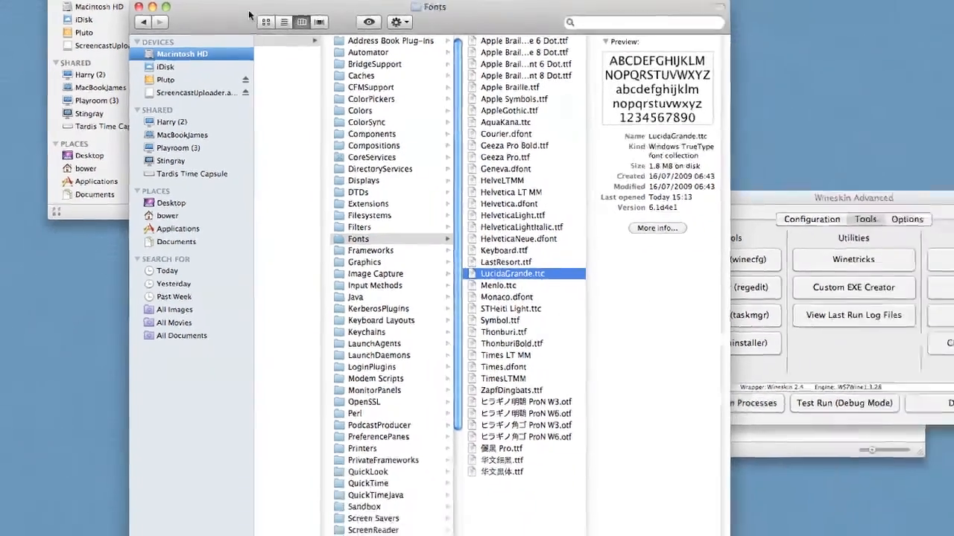
{"action": "left_click", "coordinate": [266, 21]}
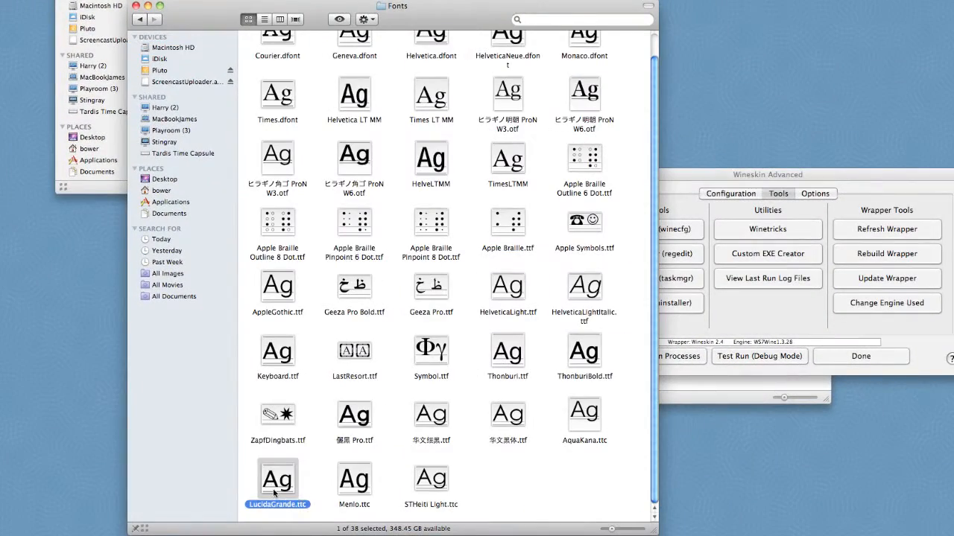
{"action": "left_click_drag", "start_coordinate": [341, 8], "coordinate": [801, 0]}
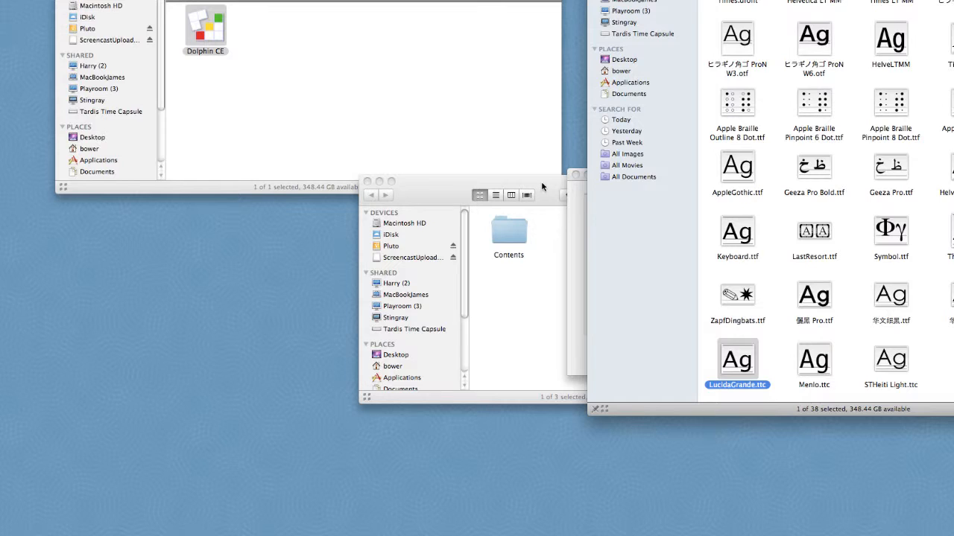
Step: Bring the Dolphin CE package window forward beside the system fonts and open its drive_c/windows/Fonts folder
{"action": "left_click", "coordinate": [541, 181]}
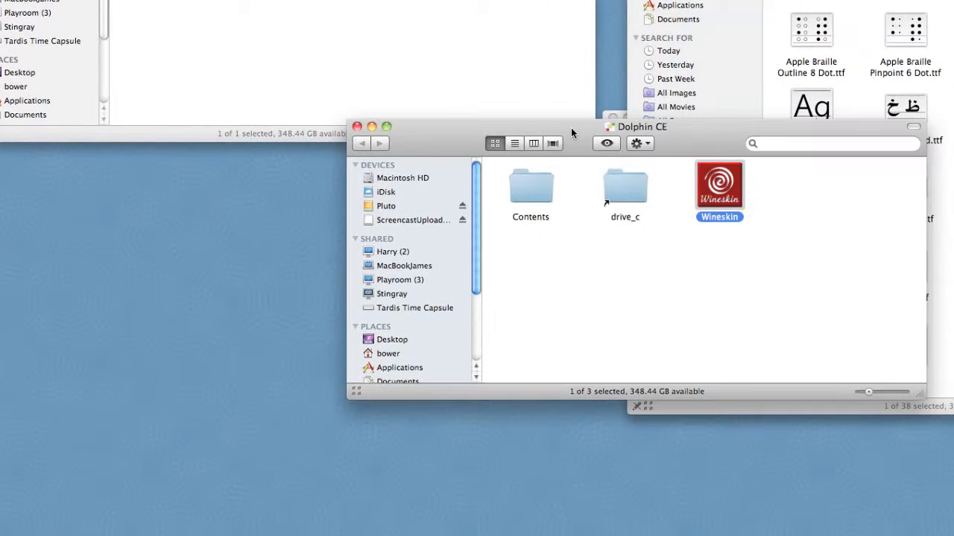
{"action": "left_click_drag", "start_coordinate": [592, 127], "coordinate": [270, 123]}
{"action": "double_click", "coordinate": [302, 179]}
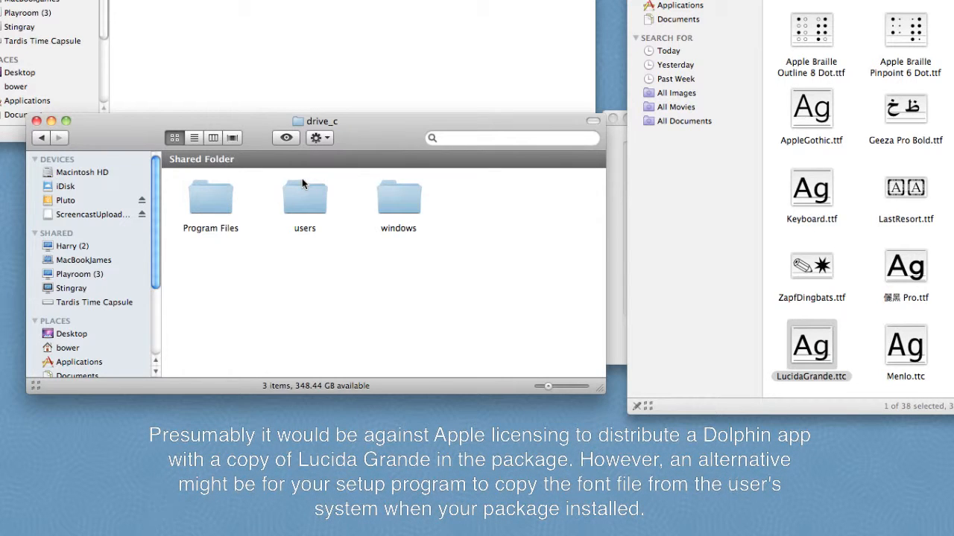
{"action": "double_click", "coordinate": [399, 197]}
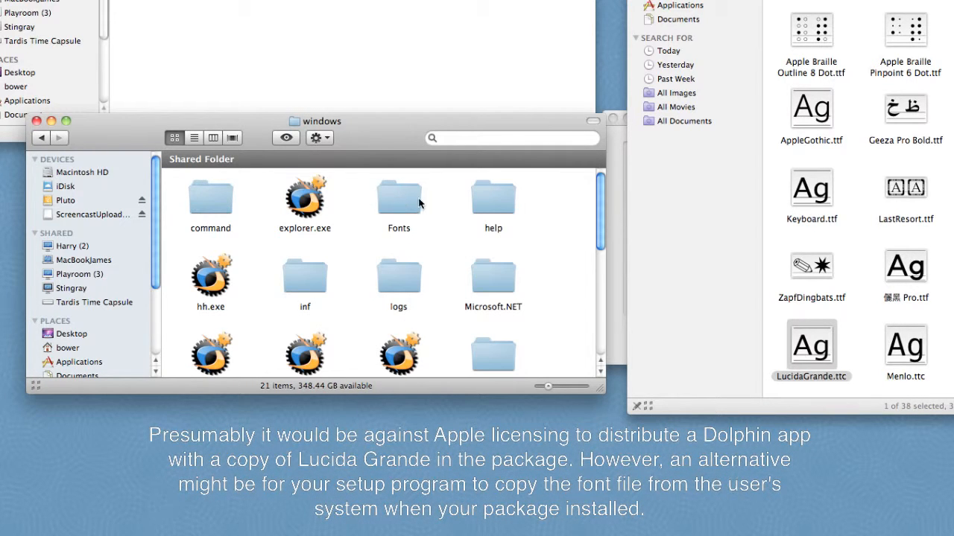
{"action": "double_click", "coordinate": [399, 198]}
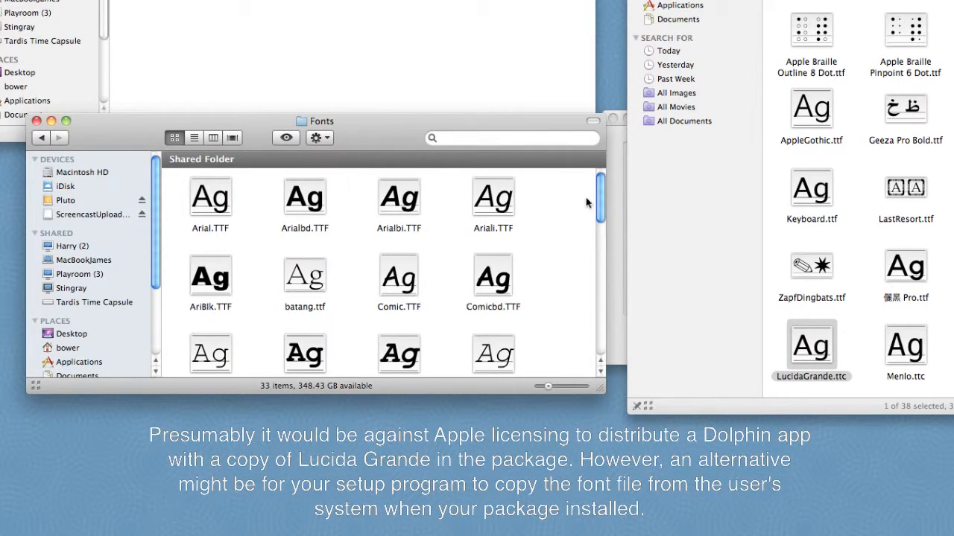
Step: Copy LucidaGrande.ttc from the system Fonts folder into the wrapper's Fonts folder, check that it is there and close the Finder windows
{"action": "left_click_drag", "start_coordinate": [600, 196], "coordinate": [590, 252]}
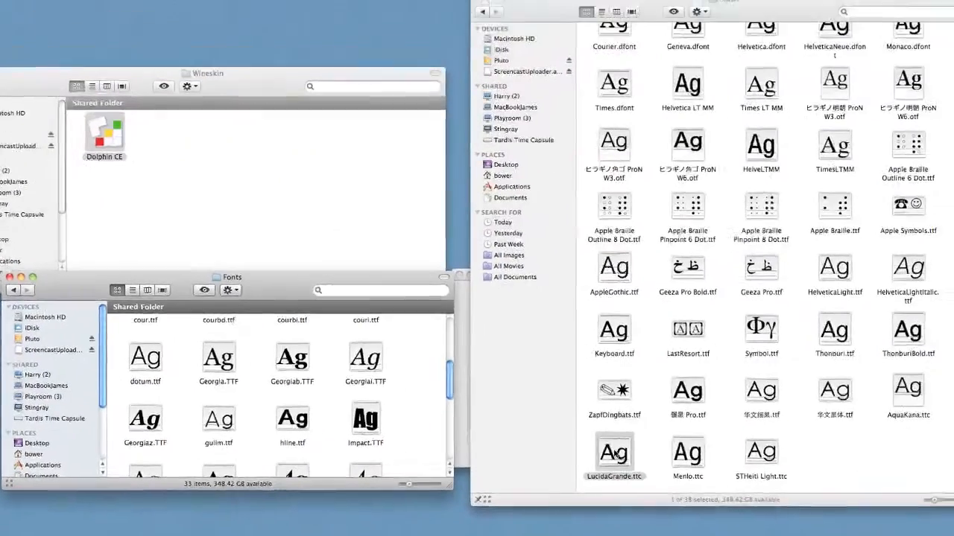
{"action": "left_click_drag", "start_coordinate": [812, 347], "coordinate": [601, 334]}
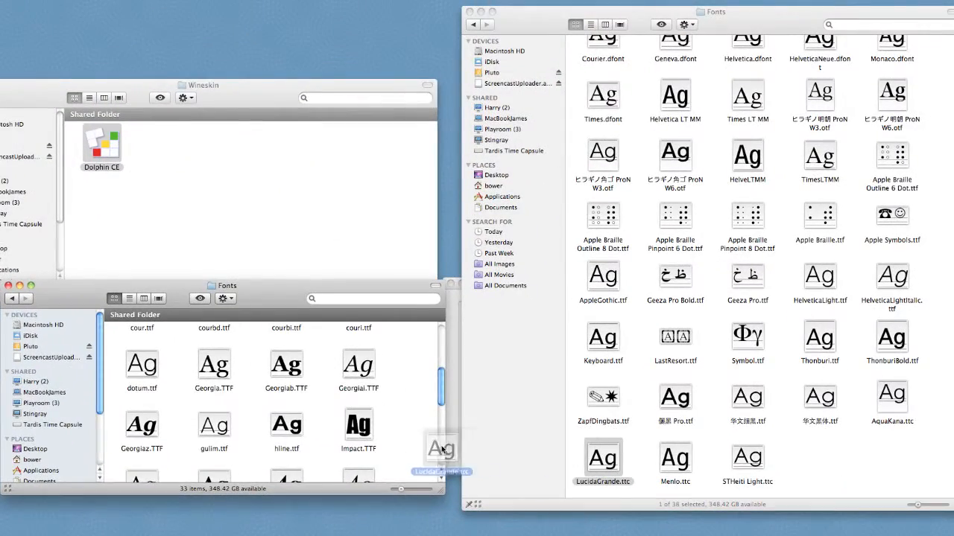
{"action": "left_click_drag", "start_coordinate": [442, 450], "coordinate": [417, 442]}
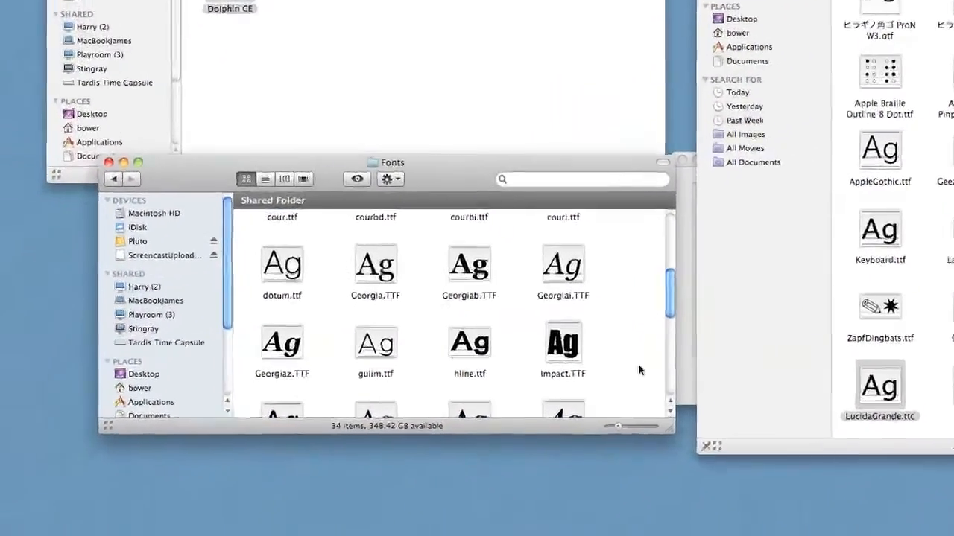
{"action": "left_click_drag", "start_coordinate": [667, 295], "coordinate": [666, 339]}
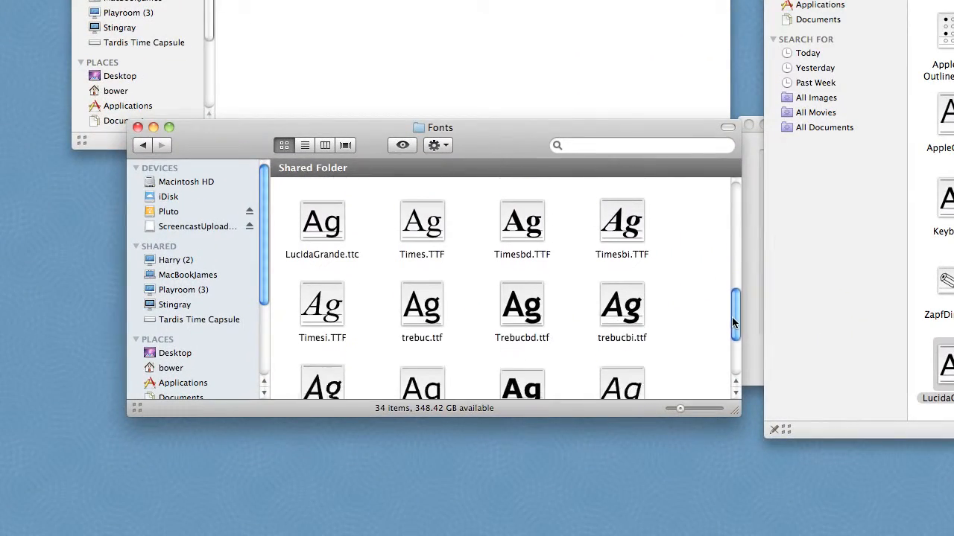
{"action": "left_click_drag", "start_coordinate": [732, 317], "coordinate": [731, 350]}
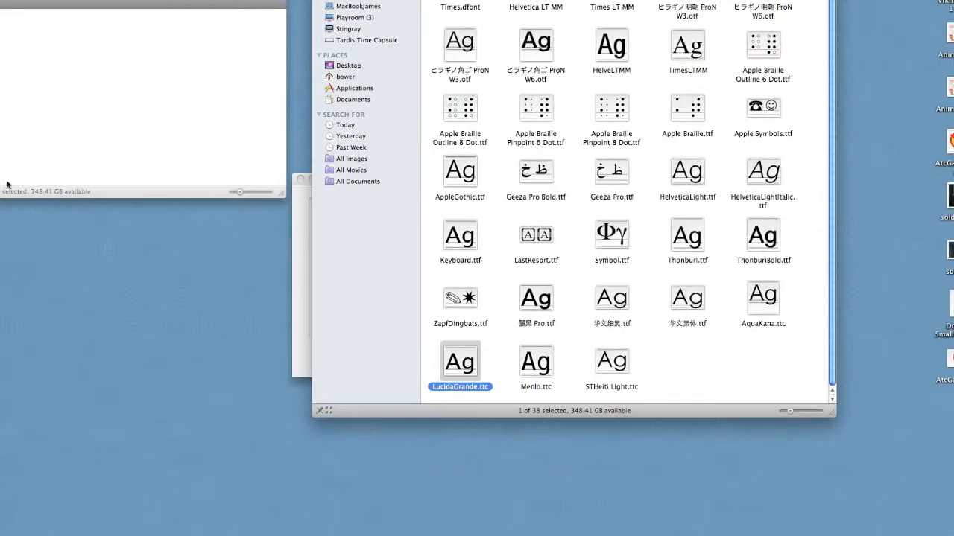
{"action": "key", "text": "super+w"}
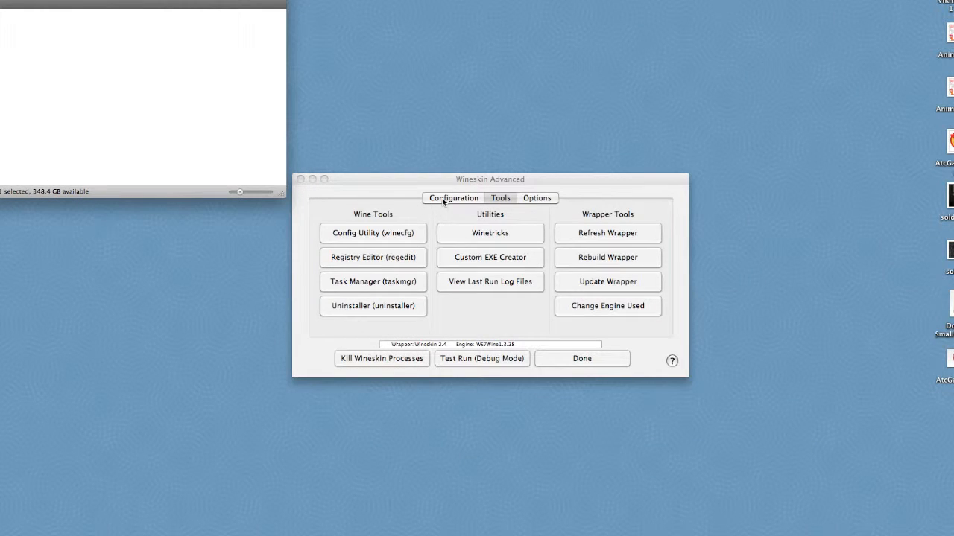
Step: Open Wine's Config Utility (winecfg) and bring up the font choice for Message Box Text in the Desktop Integration settings
{"action": "left_click", "coordinate": [384, 235]}
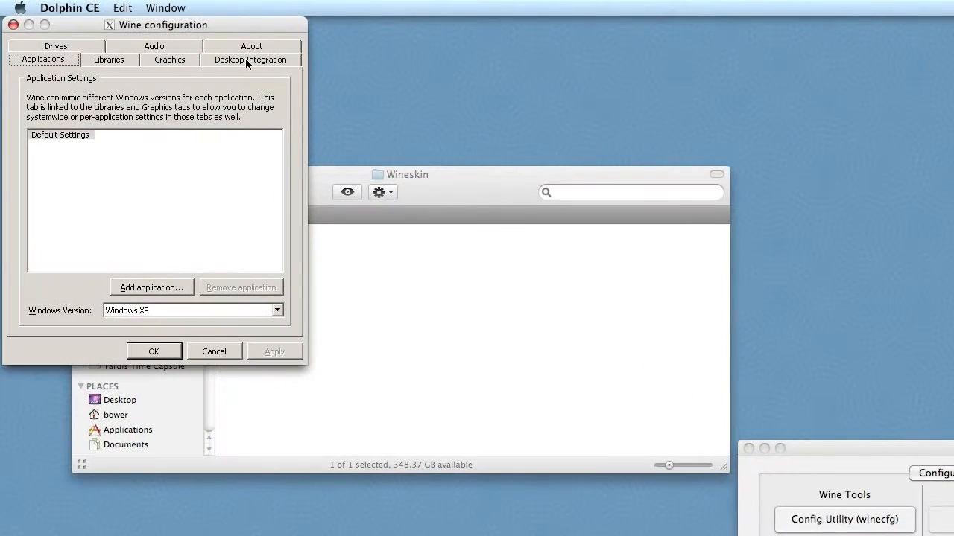
{"action": "left_click", "coordinate": [175, 23]}
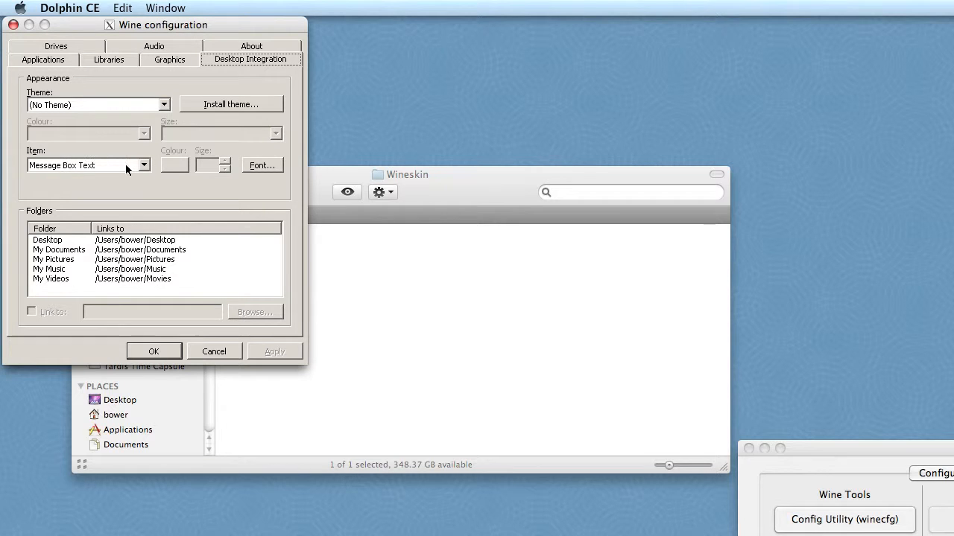
{"action": "left_click", "coordinate": [260, 166]}
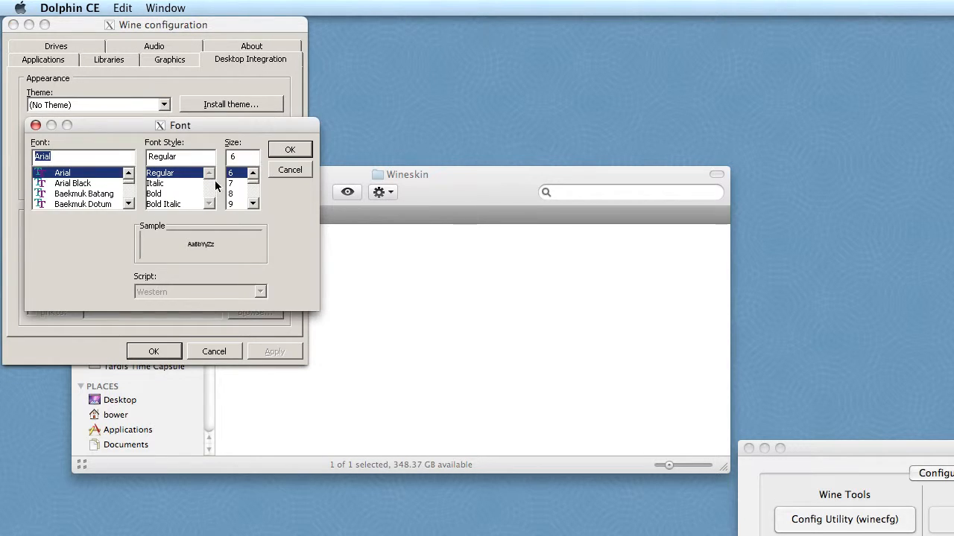
Step: Set the Message Box Text font to Lucida Grande, size 9
{"action": "left_click", "coordinate": [129, 205]}
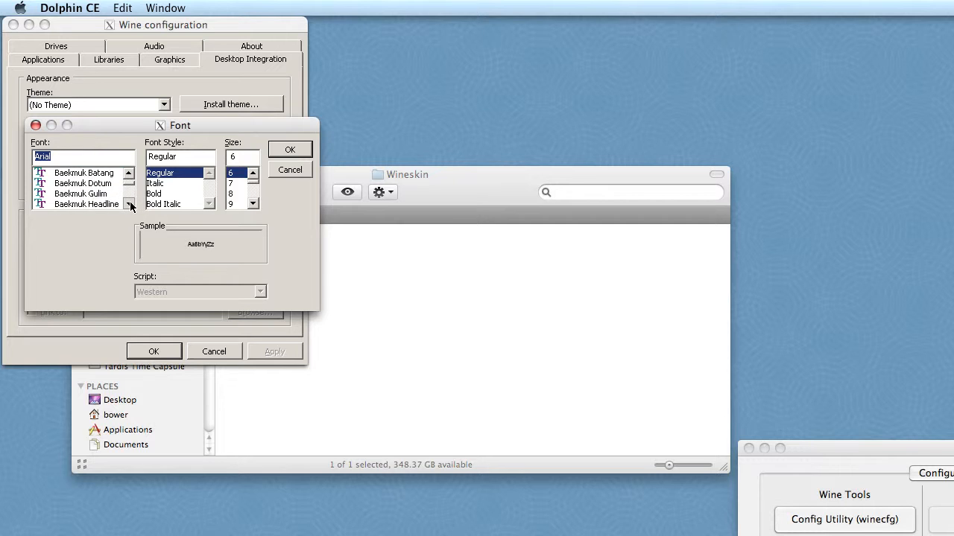
{"action": "left_click", "coordinate": [91, 176]}
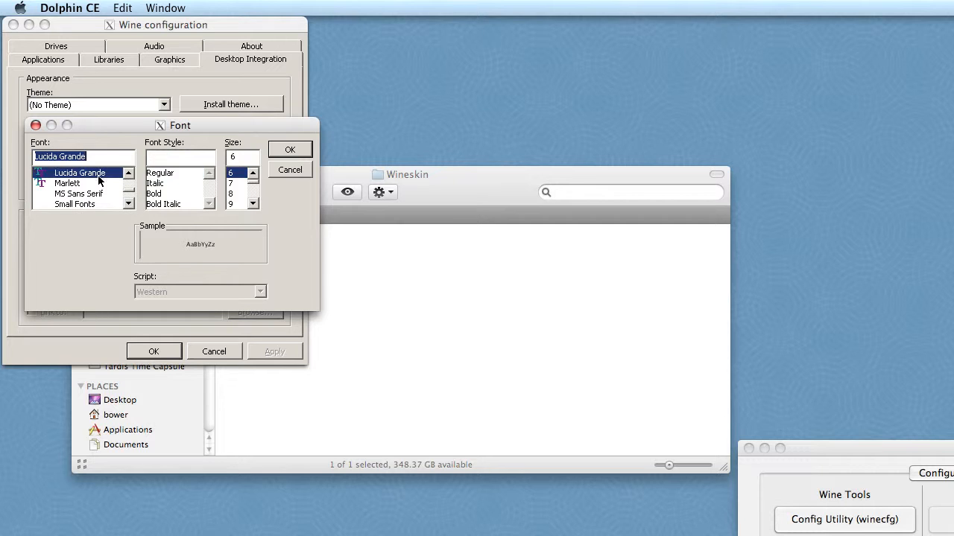
{"action": "left_click", "coordinate": [252, 205]}
{"action": "left_click", "coordinate": [239, 203]}
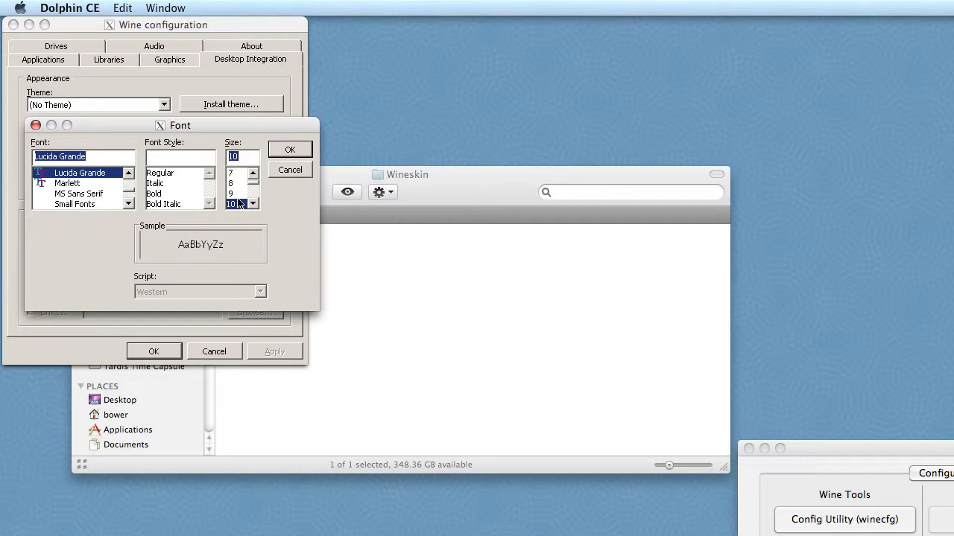
{"action": "left_click", "coordinate": [235, 193]}
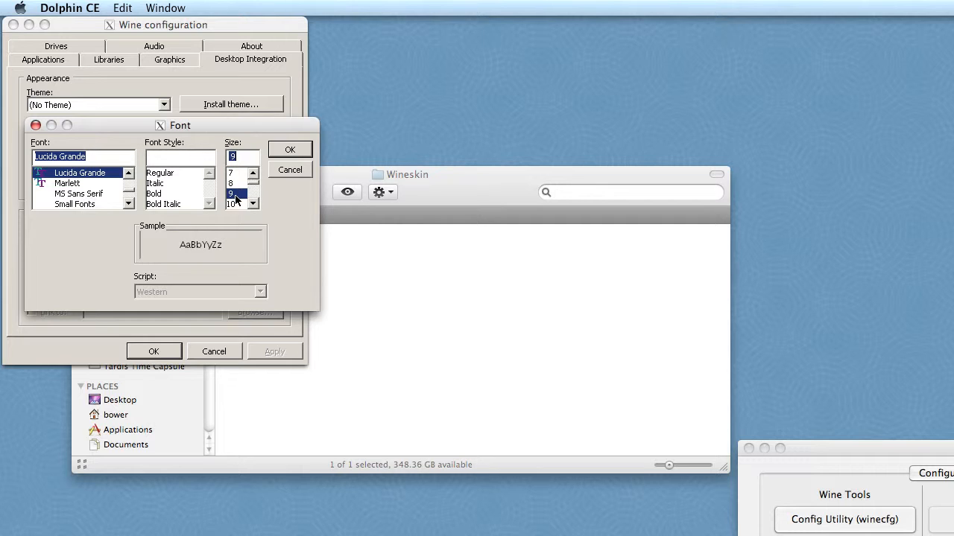
{"action": "left_click", "coordinate": [291, 150]}
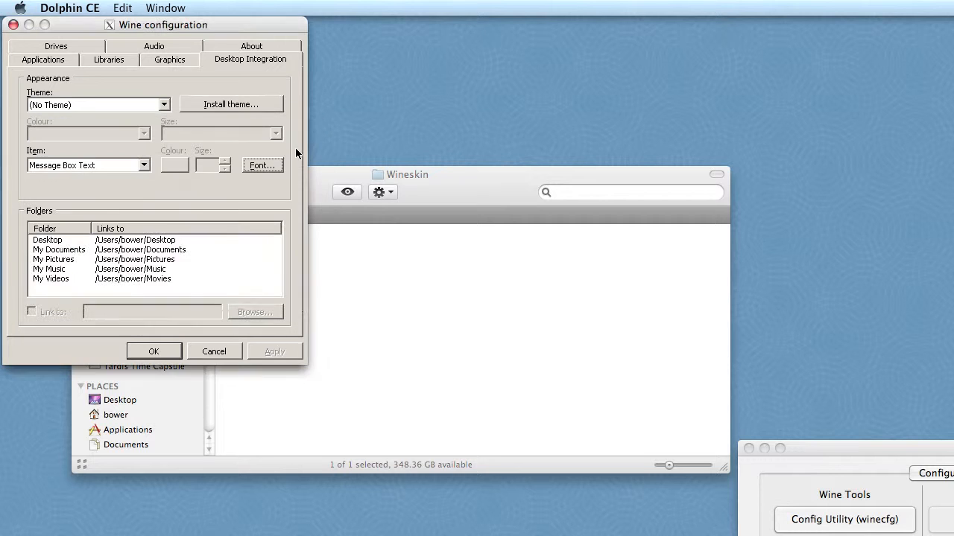
Step: Set the Menu Text font to Lucida Grande, Regular, size 9, and accept the Wine configuration
{"action": "left_click", "coordinate": [149, 167]}
{"action": "left_click", "coordinate": [79, 206]}
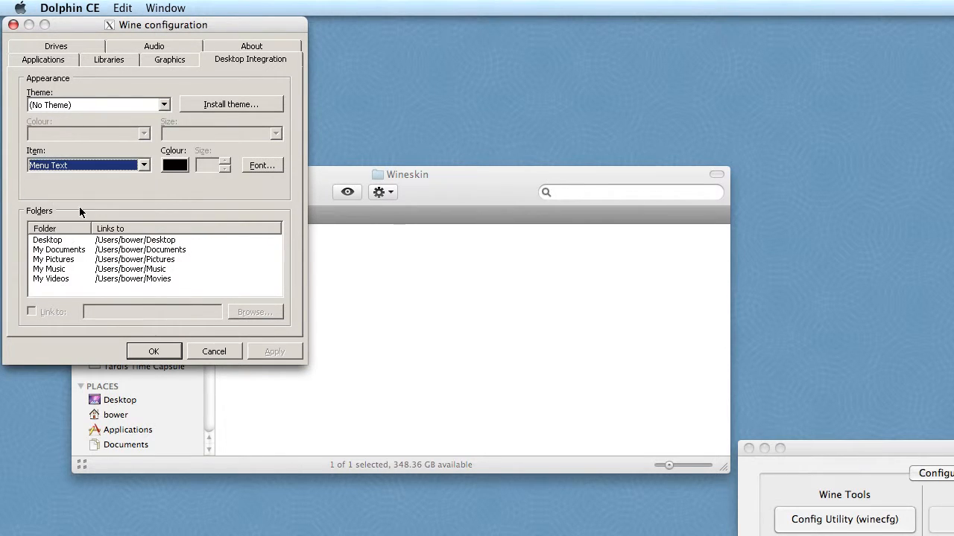
{"action": "left_click", "coordinate": [261, 165]}
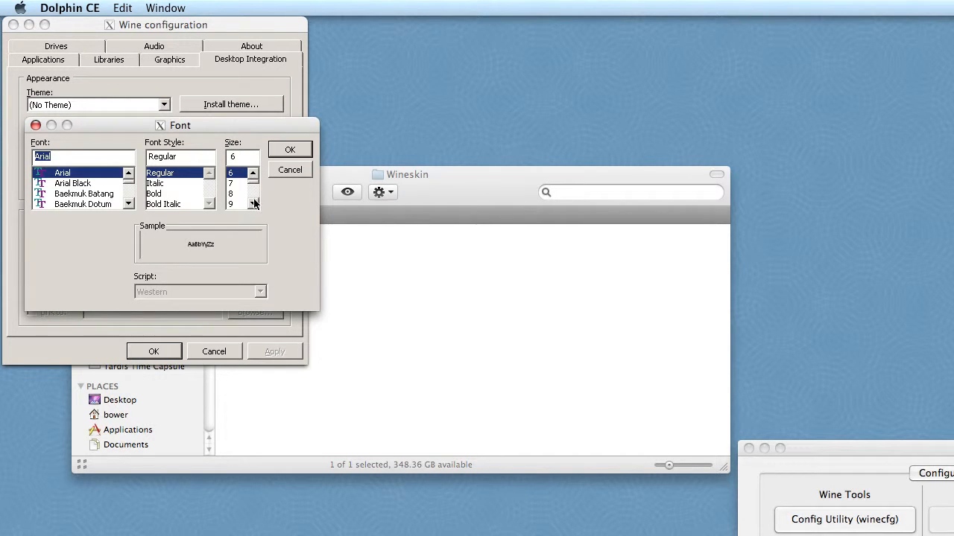
{"action": "left_click", "coordinate": [254, 204]}
{"action": "left_click", "coordinate": [254, 205]}
{"action": "left_click", "coordinate": [239, 186]}
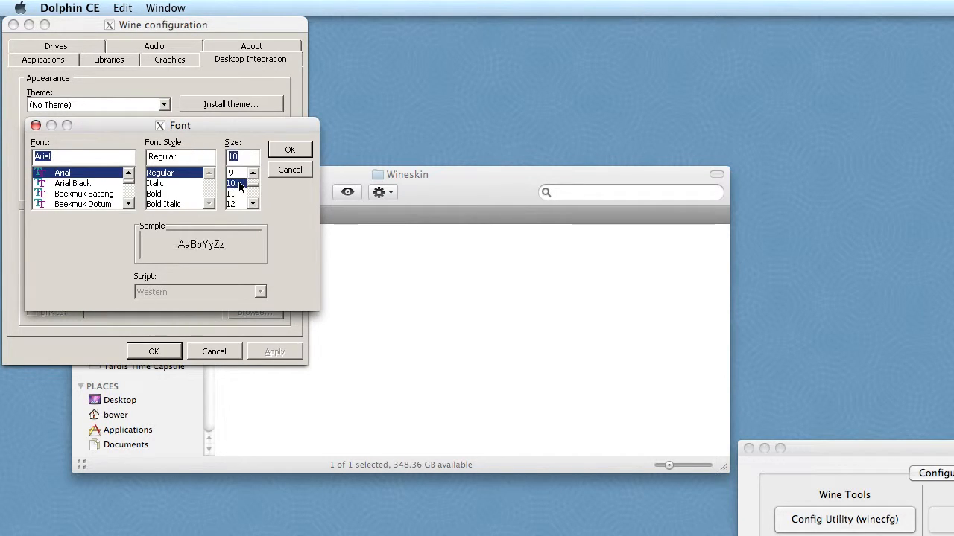
{"action": "left_click", "coordinate": [234, 173]}
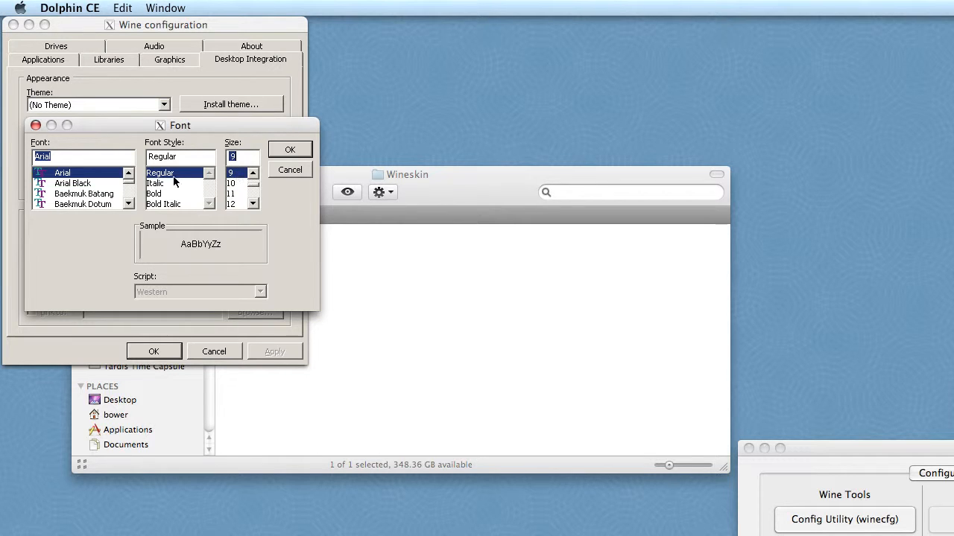
{"action": "left_click_drag", "start_coordinate": [130, 185], "coordinate": [129, 195]}
{"action": "left_click", "coordinate": [96, 184]}
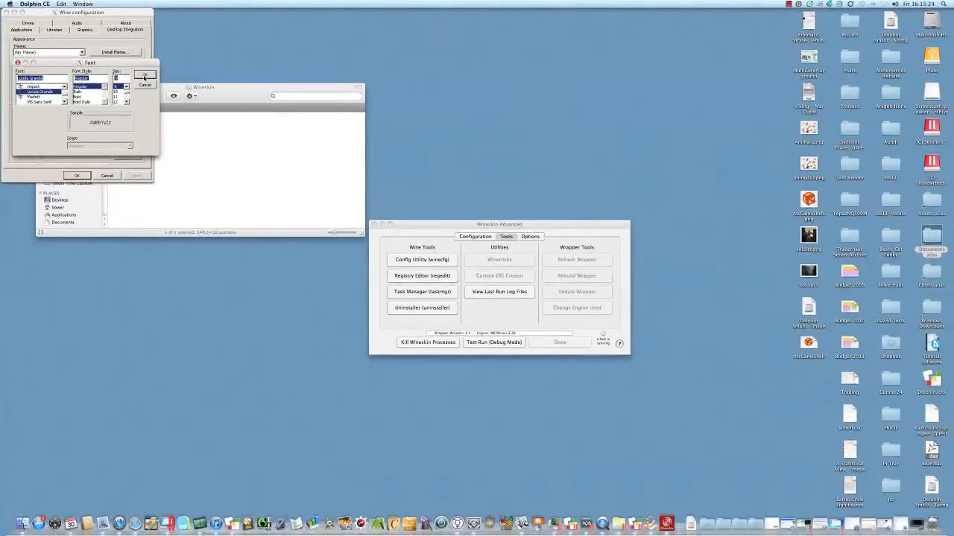
{"action": "left_click", "coordinate": [290, 153]}
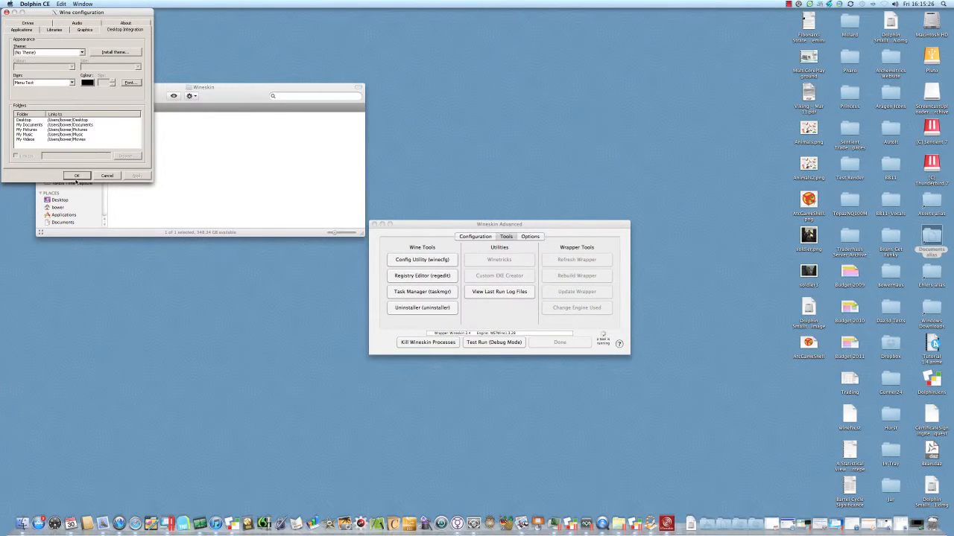
{"action": "left_click", "coordinate": [78, 176]}
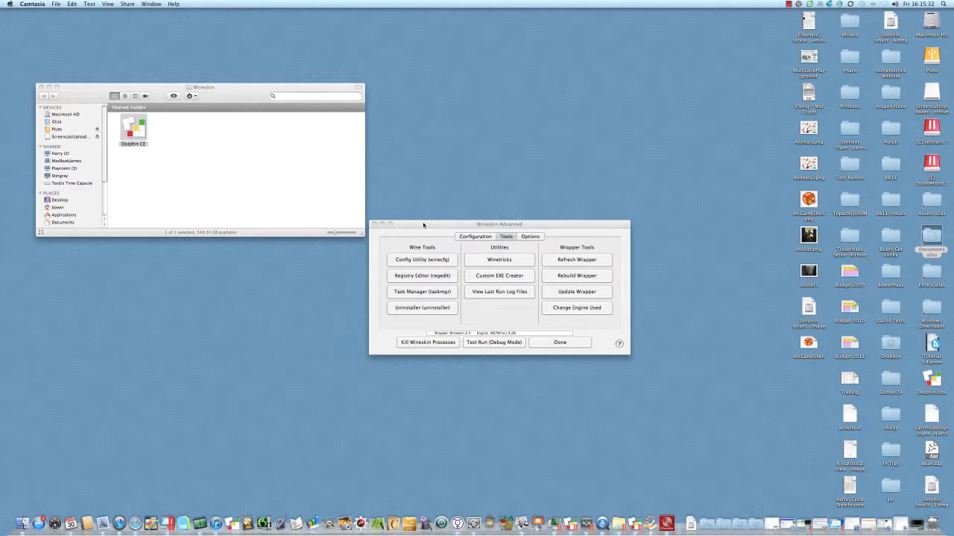
Step: Close Wineskin and launch Dolphin CE from the Wineskin folder
{"action": "left_click", "coordinate": [542, 345]}
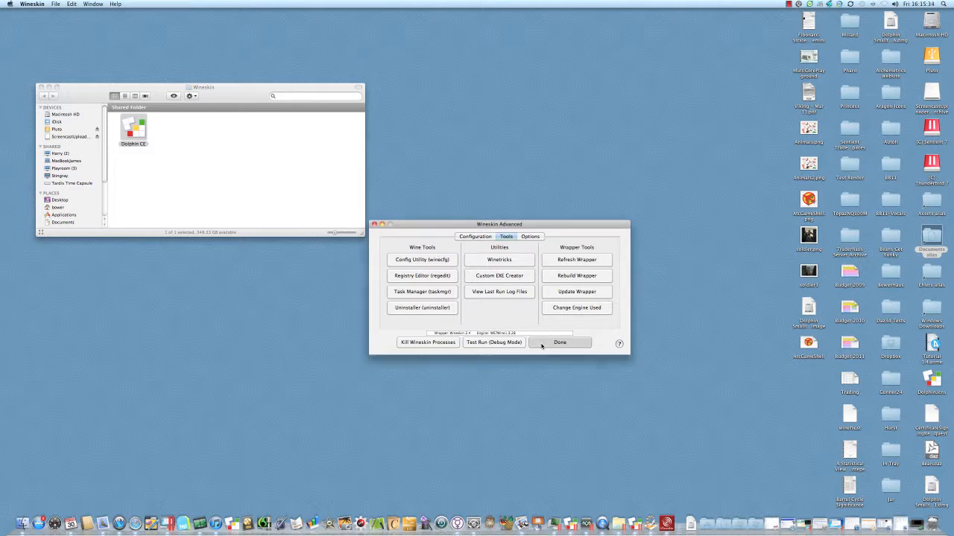
{"action": "left_click", "coordinate": [503, 249]}
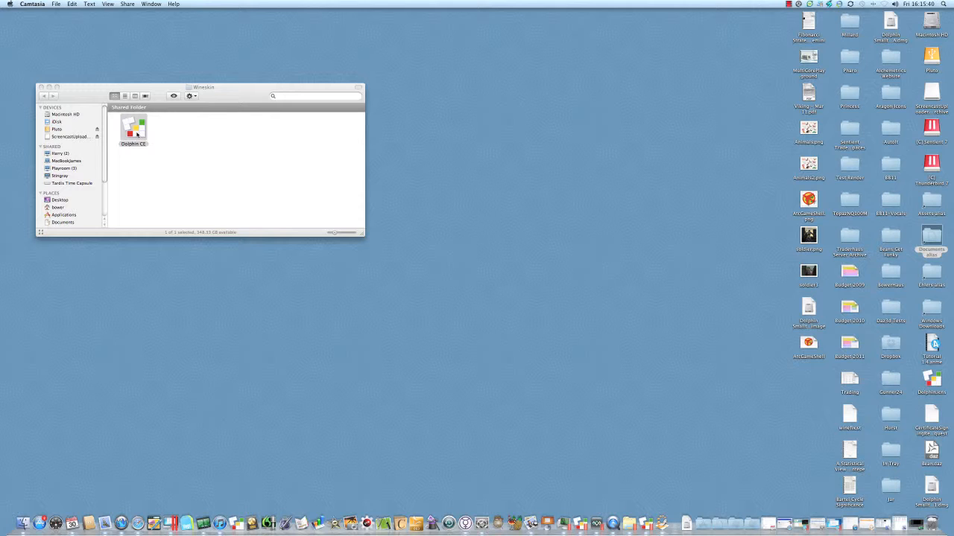
{"action": "double_click", "coordinate": [137, 134]}
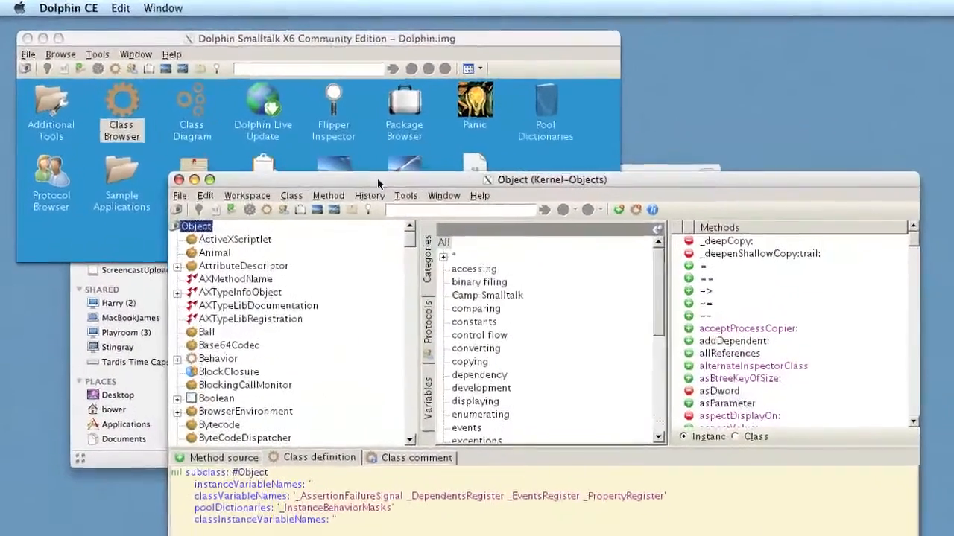
Step: Bring the Dolphin Smalltalk main window forward and examine the font used in its menus
{"action": "left_click", "coordinate": [216, 41]}
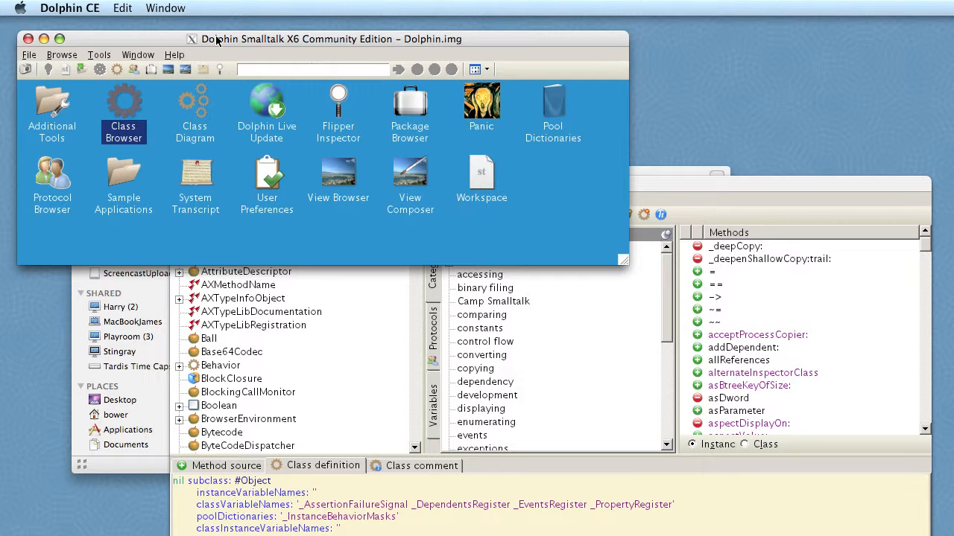
{"action": "left_click", "coordinate": [29, 59]}
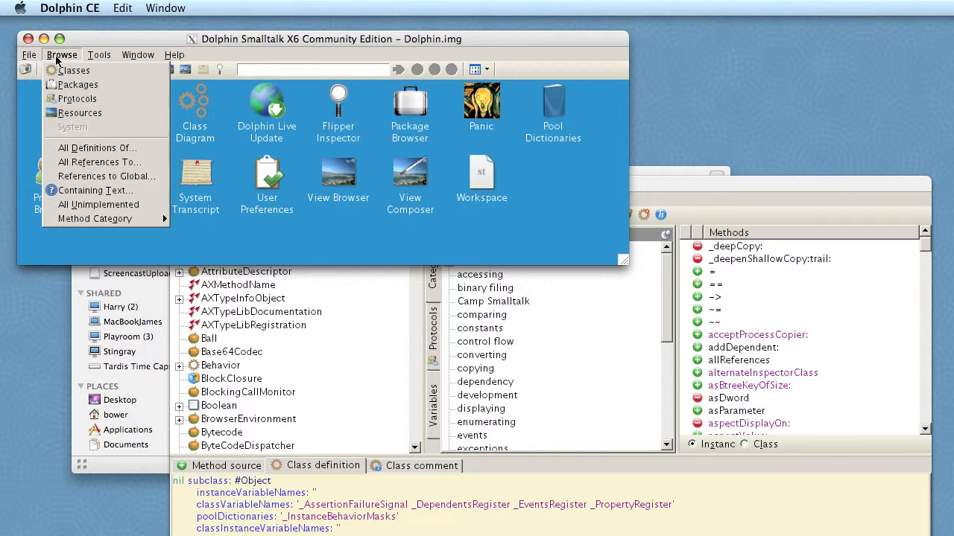
{"action": "mouse_move", "coordinate": [111, 60]}
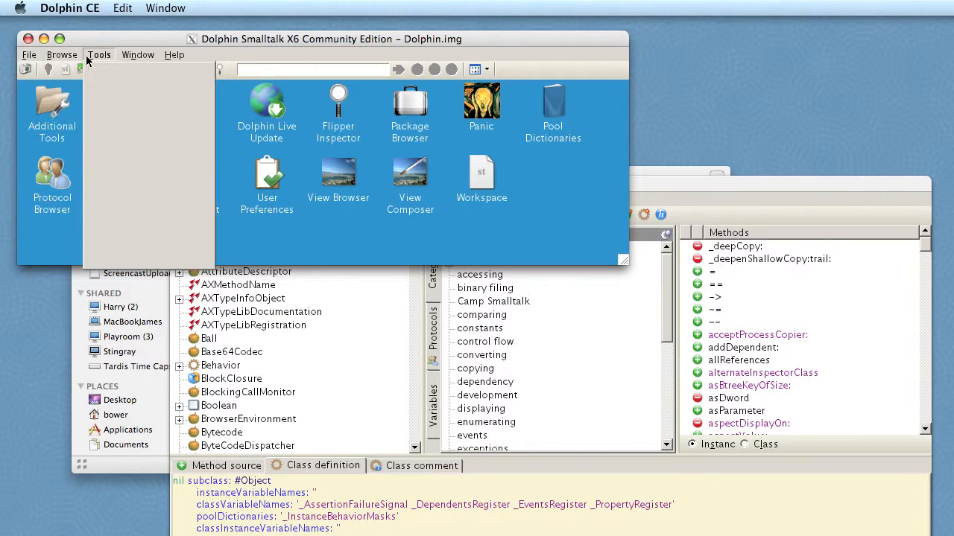
{"action": "left_click", "coordinate": [128, 41]}
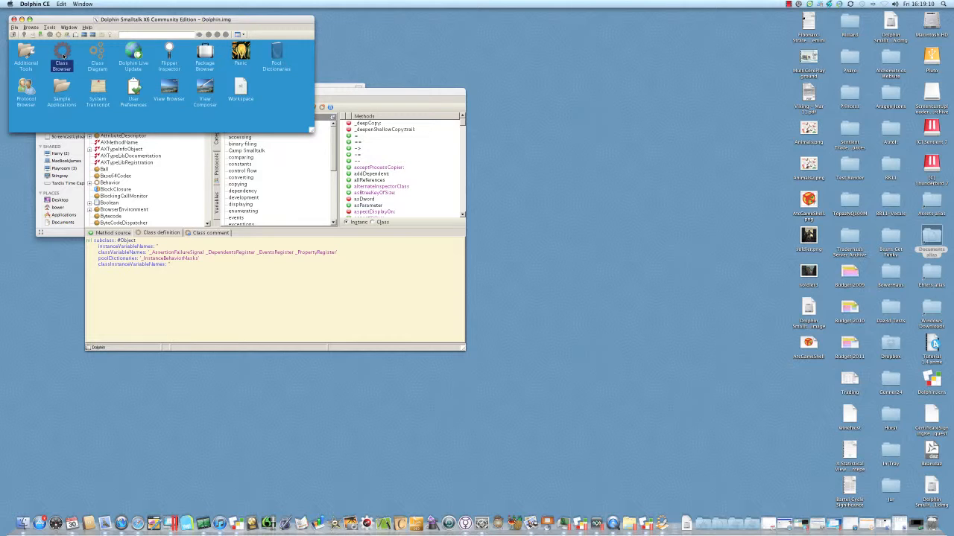
Step: Open a new Class Browser, narrow its window and select the Behavior class
{"action": "double_click", "coordinate": [63, 56]}
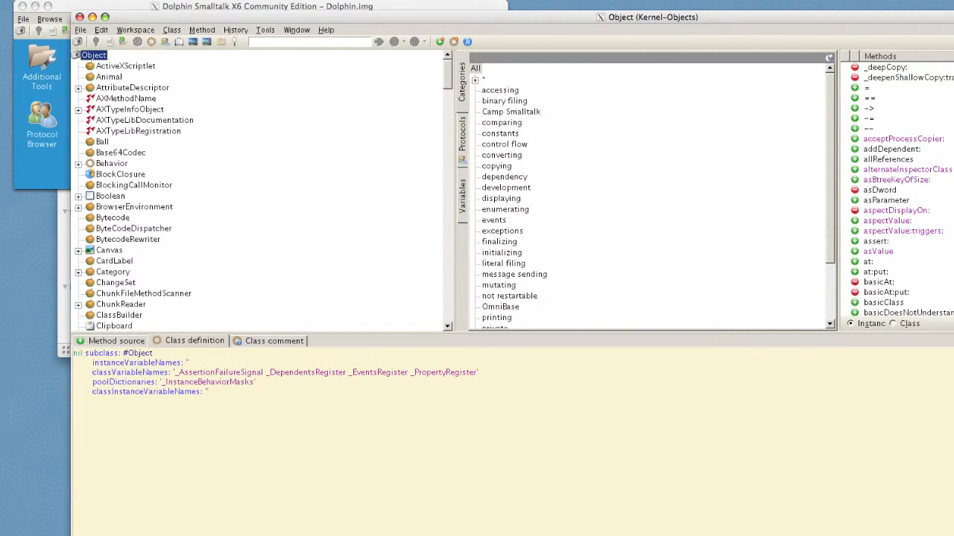
{"action": "left_click_drag", "start_coordinate": [953, 535], "coordinate": [818, 532]}
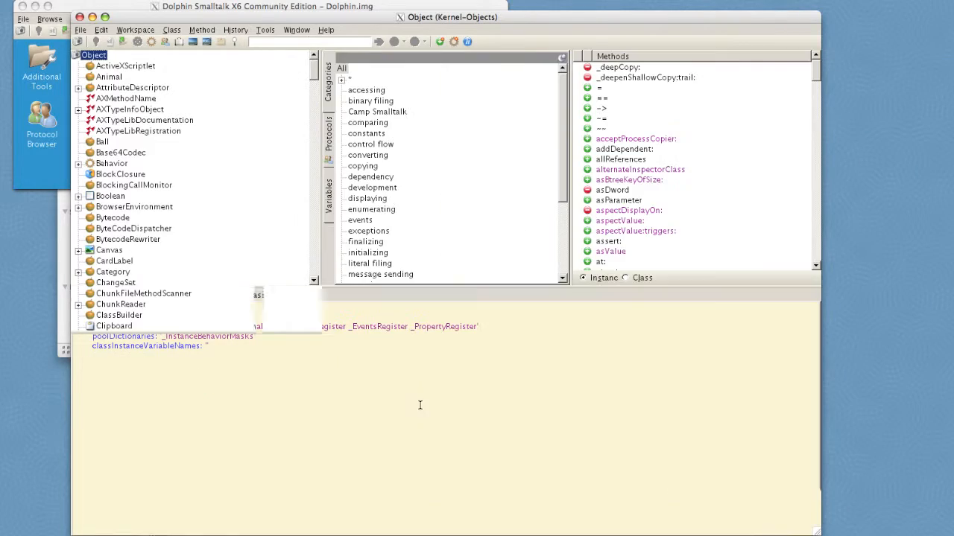
{"action": "left_click", "coordinate": [111, 163]}
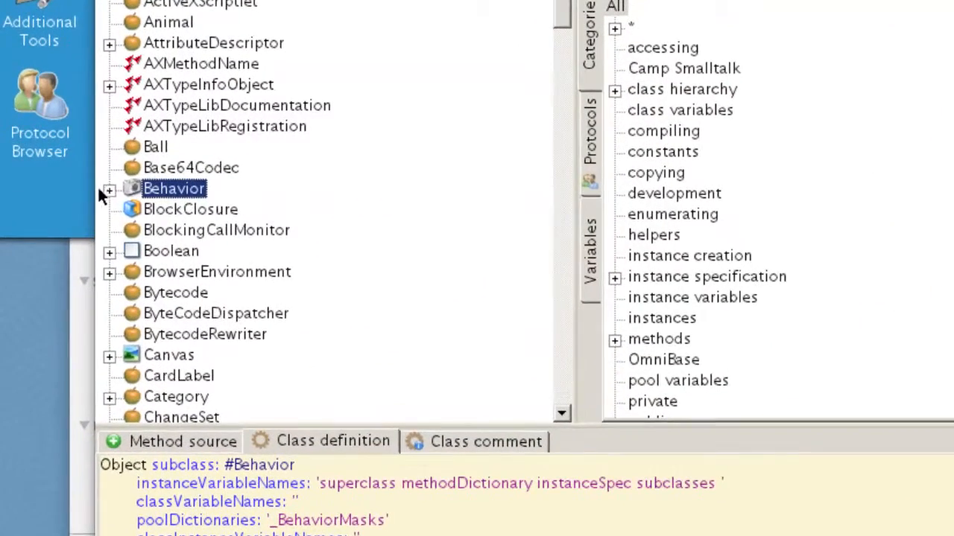
Step: Expand Behavior and ClassDescription in the class tree and look through Class, BlockClosure, BlockingCallMonitor and the classes following them
{"action": "left_click", "coordinate": [110, 191]}
{"action": "left_click", "coordinate": [138, 211]}
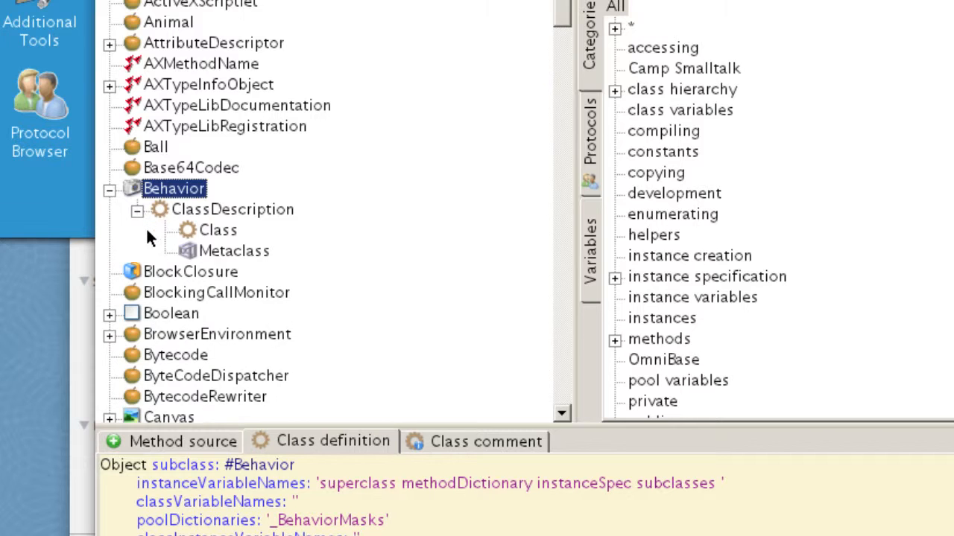
{"action": "left_click", "coordinate": [202, 211]}
{"action": "left_click", "coordinate": [214, 233]}
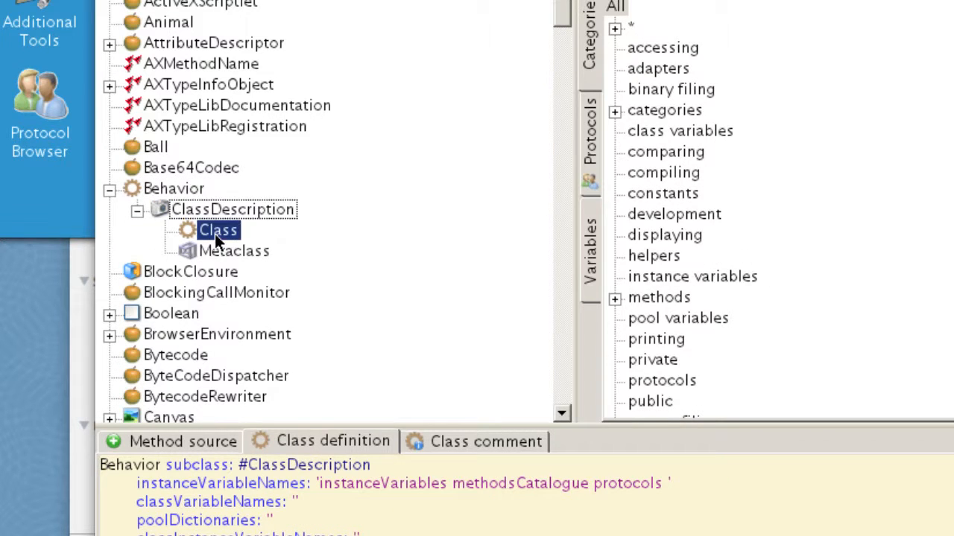
{"action": "left_click", "coordinate": [160, 270]}
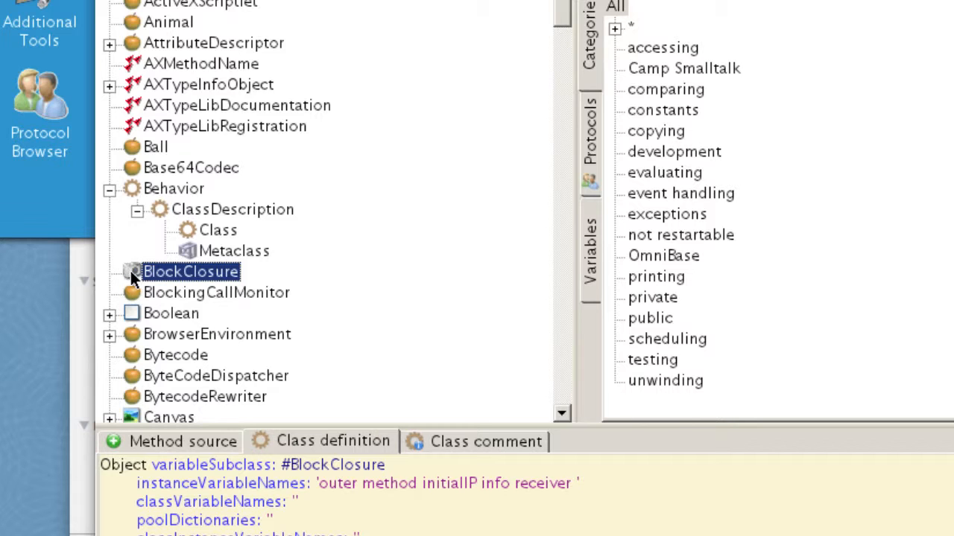
{"action": "left_click", "coordinate": [141, 294]}
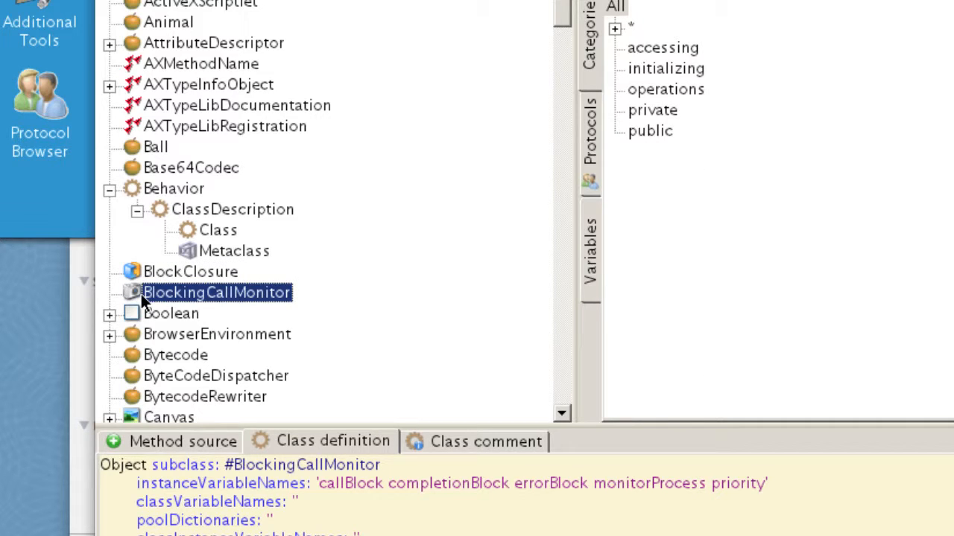
{"action": "left_click", "coordinate": [138, 336]}
{"action": "left_click", "coordinate": [138, 359]}
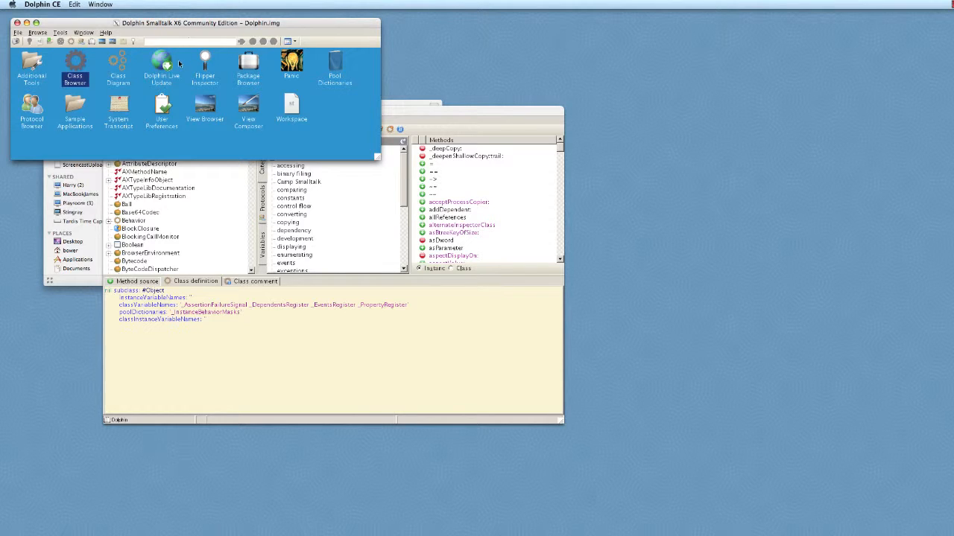
Step: Open the View Composer, shrink its window to fit beside the others and create a new shell view
{"action": "double_click", "coordinate": [249, 111]}
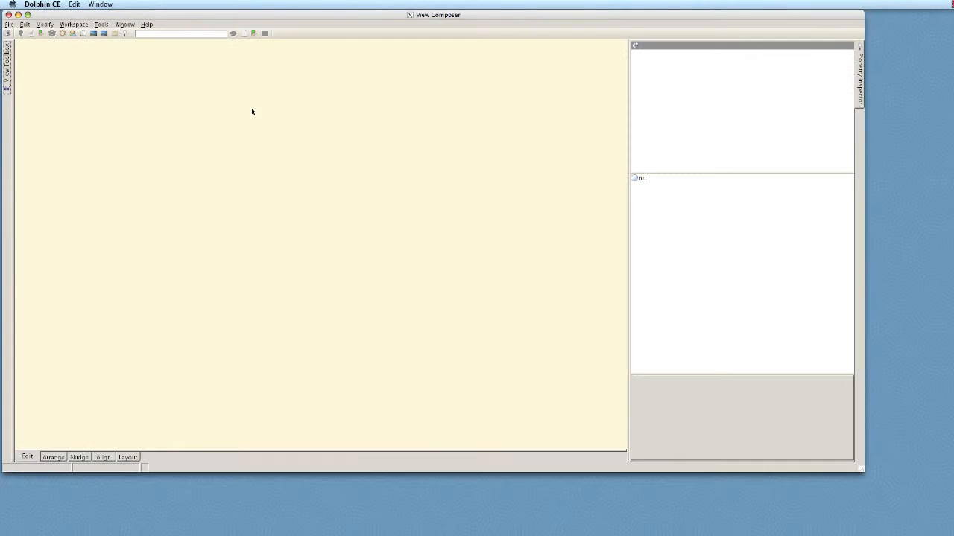
{"action": "left_click_drag", "start_coordinate": [187, 17], "coordinate": [250, 58]}
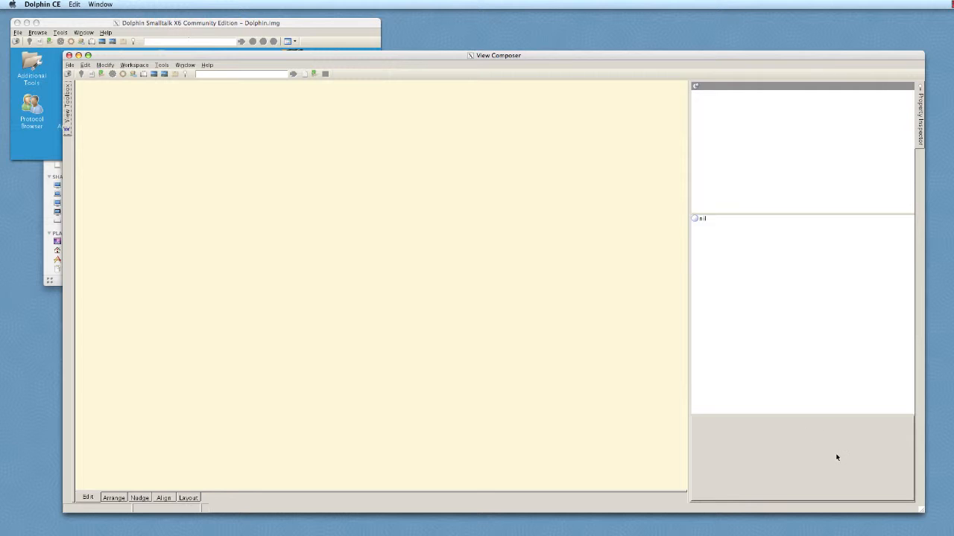
{"action": "left_click_drag", "start_coordinate": [922, 512], "coordinate": [589, 365]}
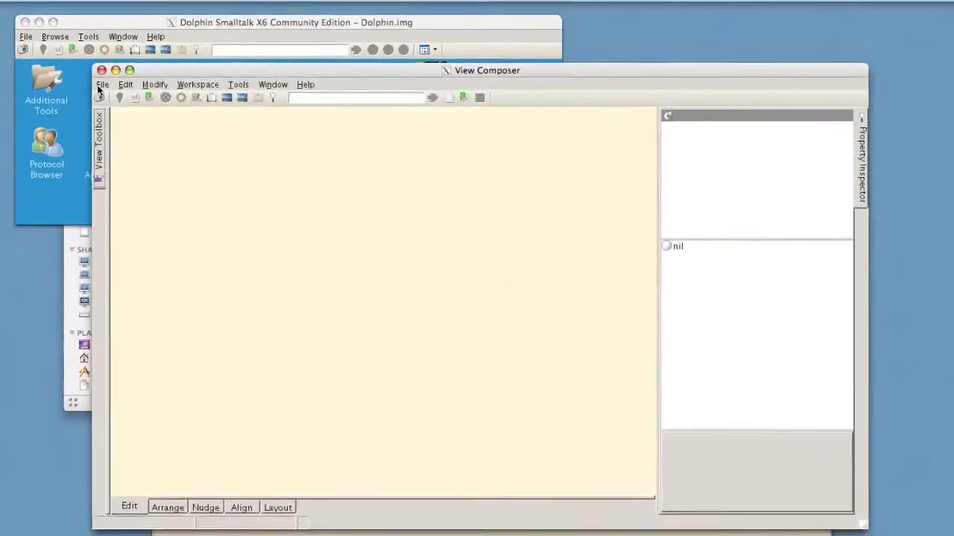
{"action": "left_click", "coordinate": [69, 64]}
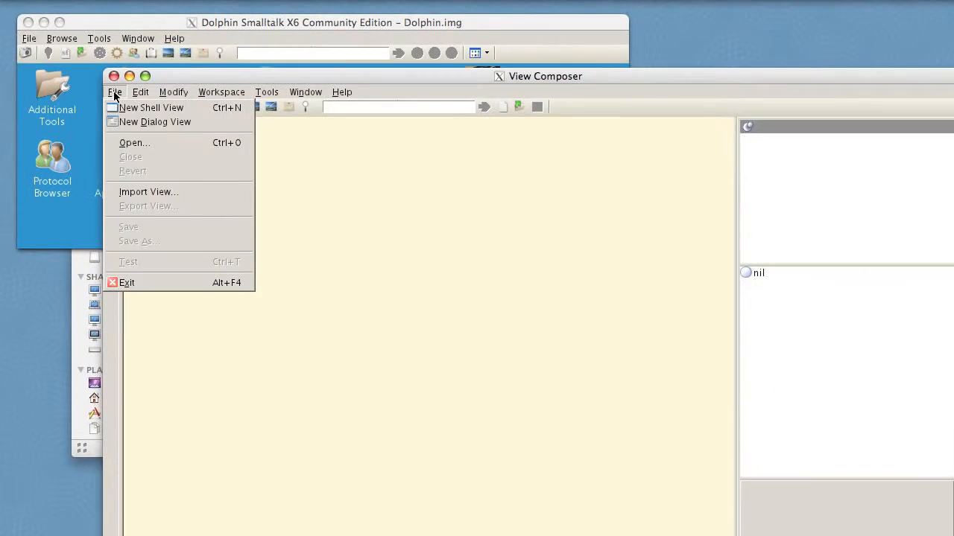
{"action": "left_click", "coordinate": [136, 108]}
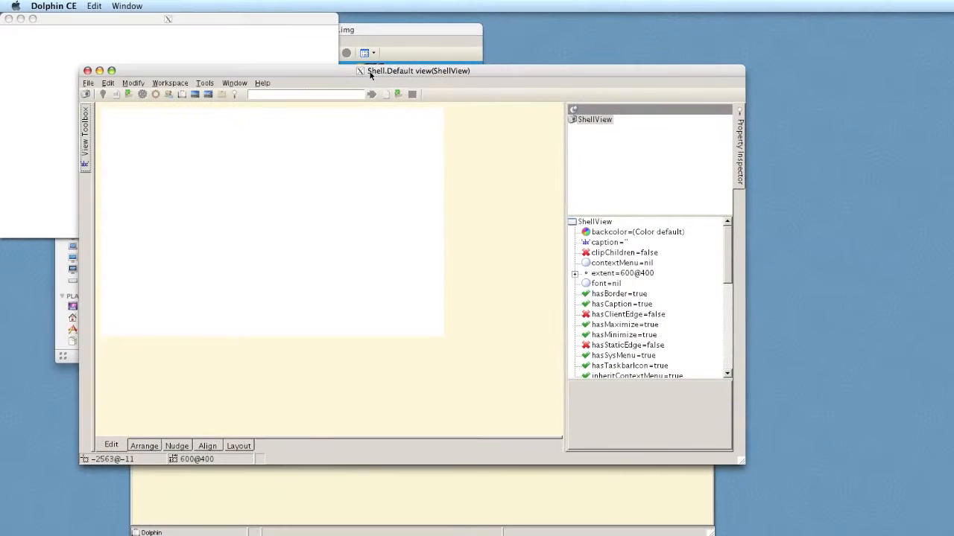
Step: Add the PushButton.Cancel button from the View Toolbox to the shell view, and close the View Composer
{"action": "left_click_drag", "start_coordinate": [479, 81], "coordinate": [441, 323]}
{"action": "left_click_drag", "start_coordinate": [340, 259], "coordinate": [335, 257]}
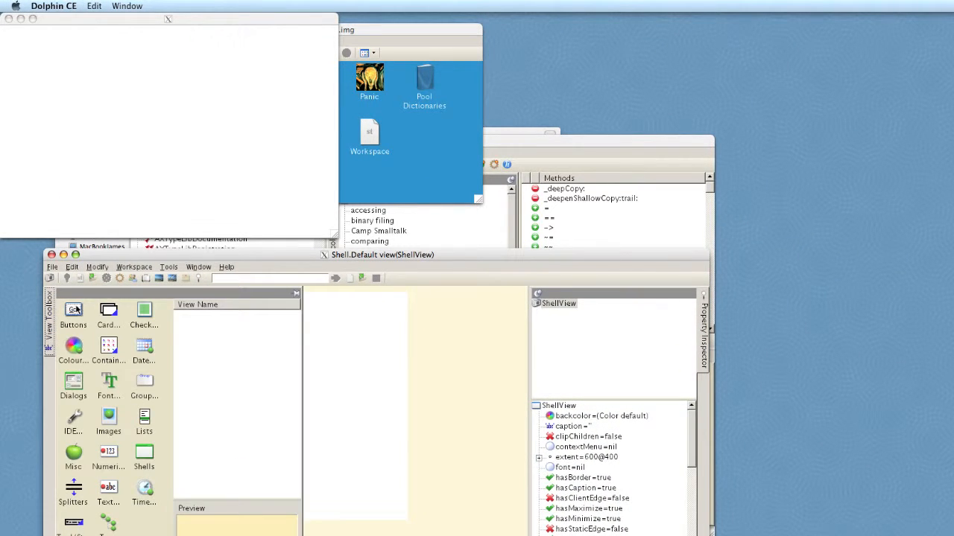
{"action": "left_click", "coordinate": [75, 307]}
{"action": "left_click", "coordinate": [208, 318]}
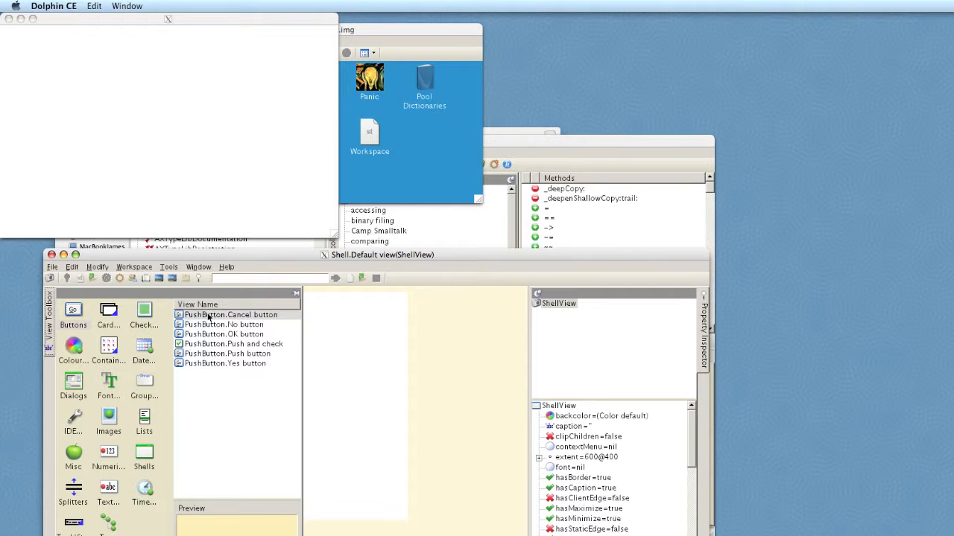
{"action": "left_click_drag", "start_coordinate": [207, 319], "coordinate": [560, 310]}
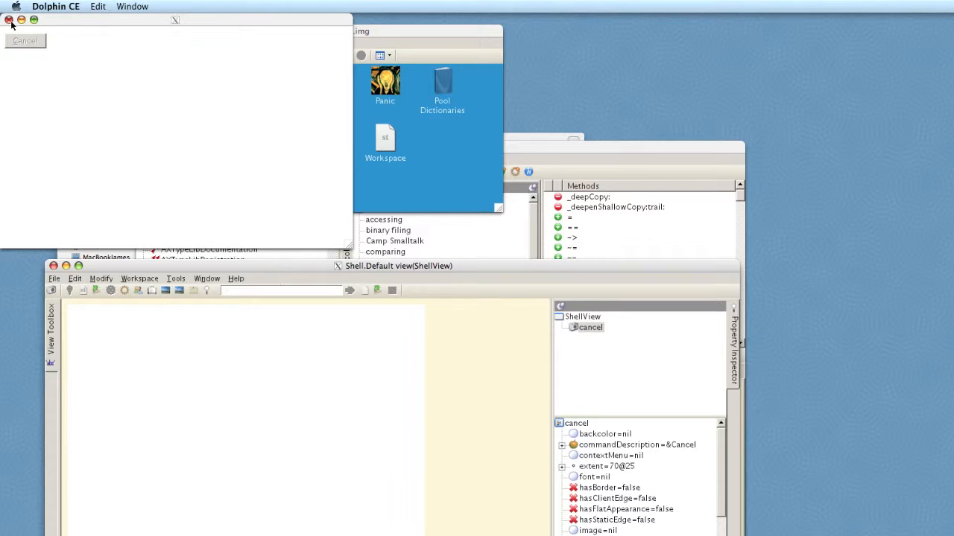
{"action": "left_click", "coordinate": [53, 266]}
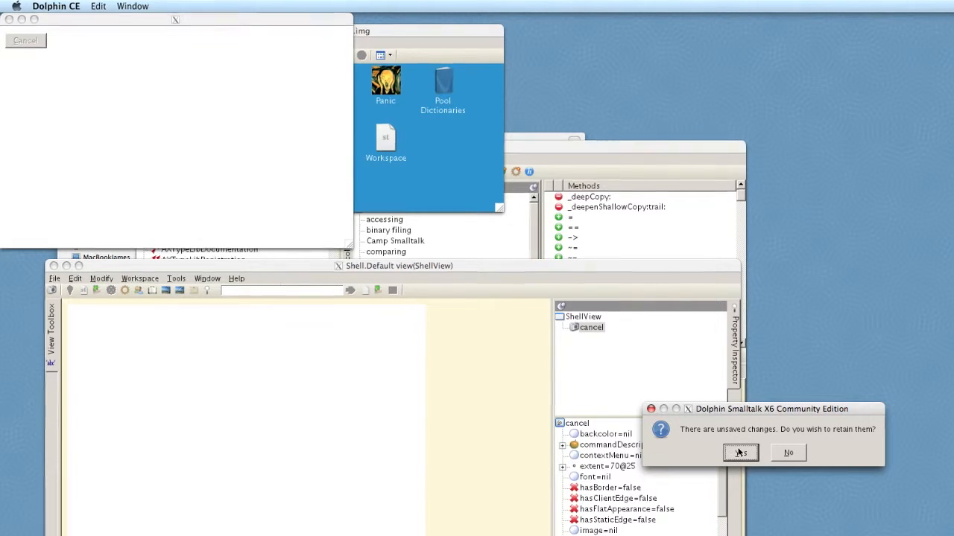
{"action": "left_click", "coordinate": [771, 472]}
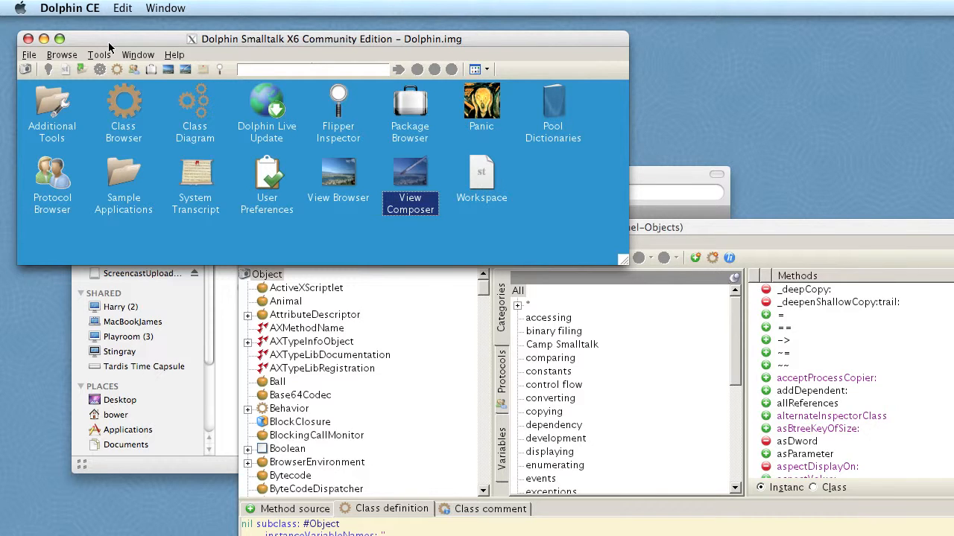
Step: Open User Preferences, rearrange it and the Class Browser to view its entries, and close the preferences window
{"action": "double_click", "coordinate": [268, 183]}
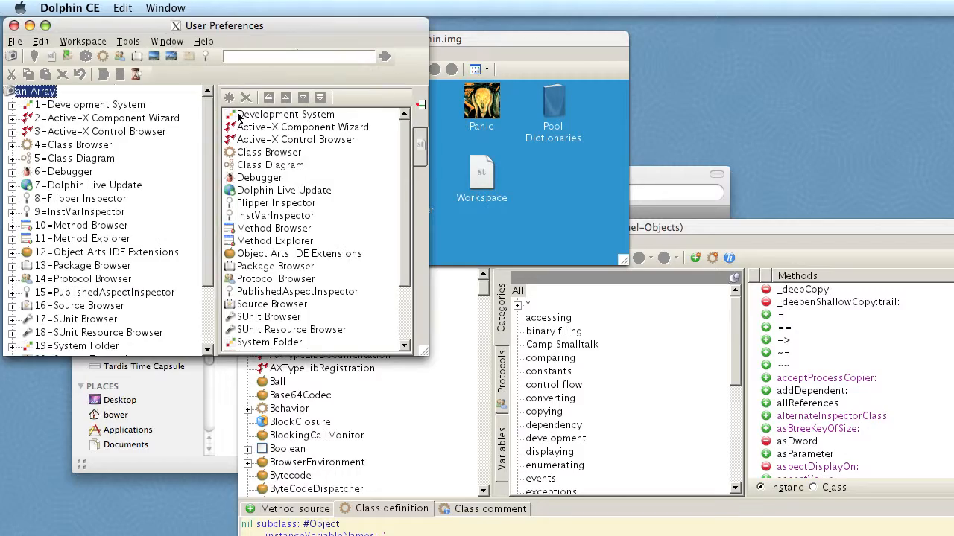
{"action": "left_click_drag", "start_coordinate": [136, 32], "coordinate": [399, 141]}
{"action": "left_click", "coordinate": [791, 228]}
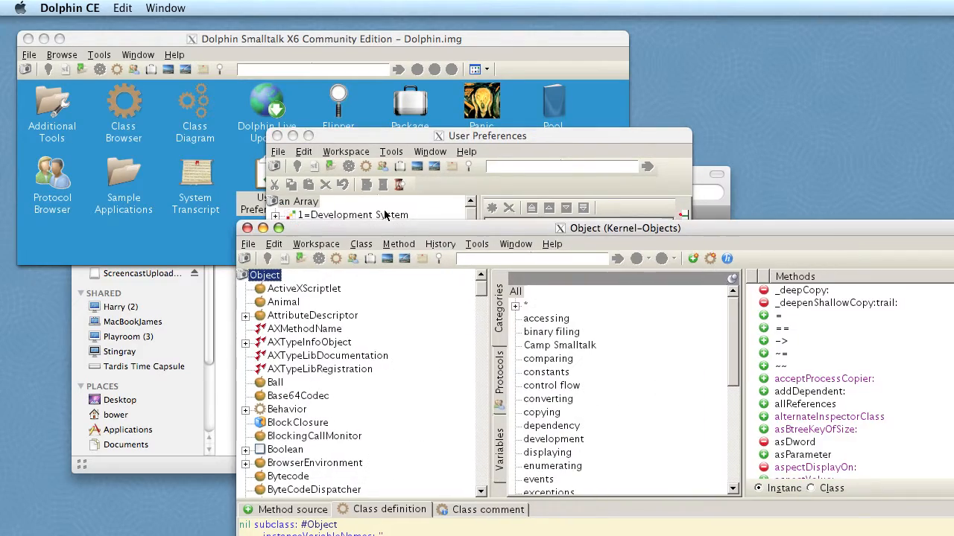
{"action": "left_click_drag", "start_coordinate": [375, 231], "coordinate": [402, 257]}
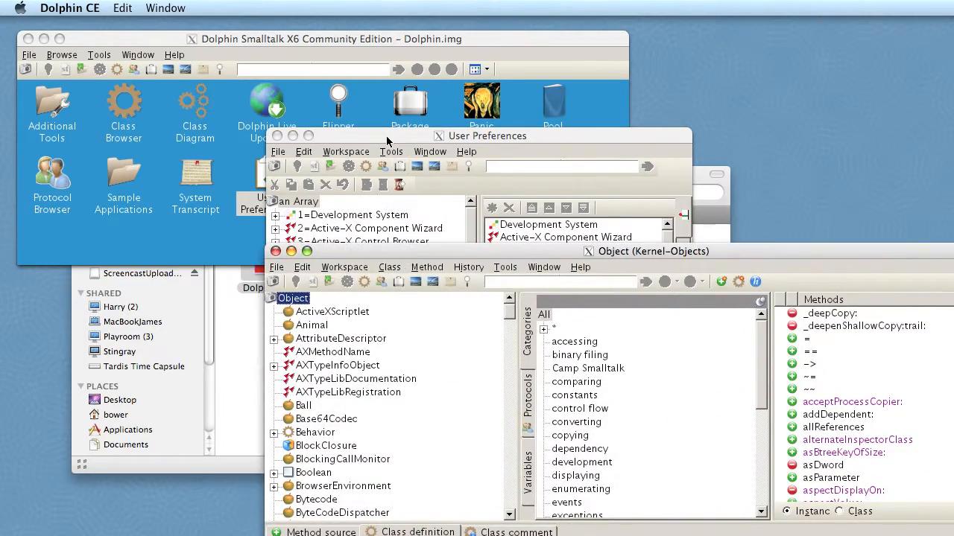
{"action": "left_click_drag", "start_coordinate": [389, 139], "coordinate": [299, 183]}
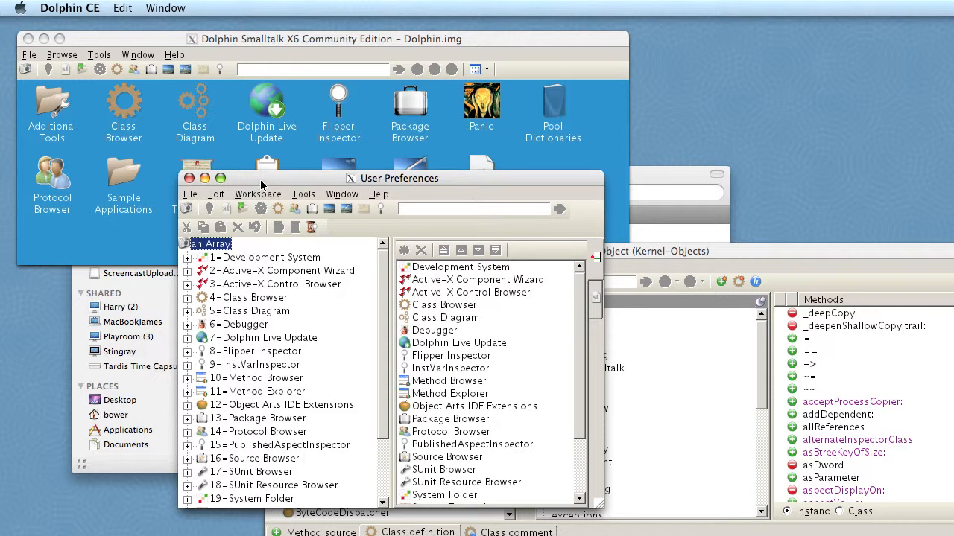
{"action": "left_click_drag", "start_coordinate": [257, 185], "coordinate": [254, 212]}
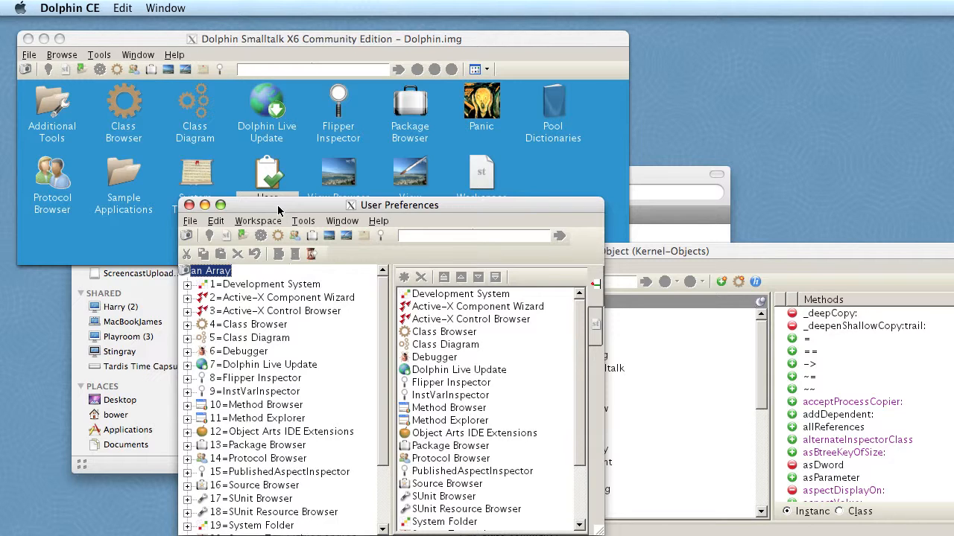
{"action": "left_click", "coordinate": [189, 205]}
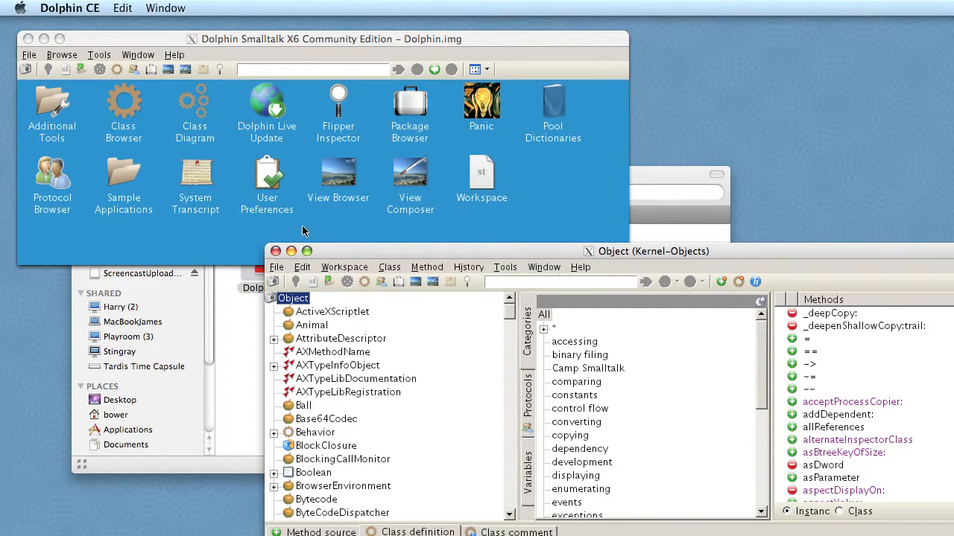
Step: Run the Bouncing Balls sample application, close its window and return to the main system folder
{"action": "left_click", "coordinate": [122, 184]}
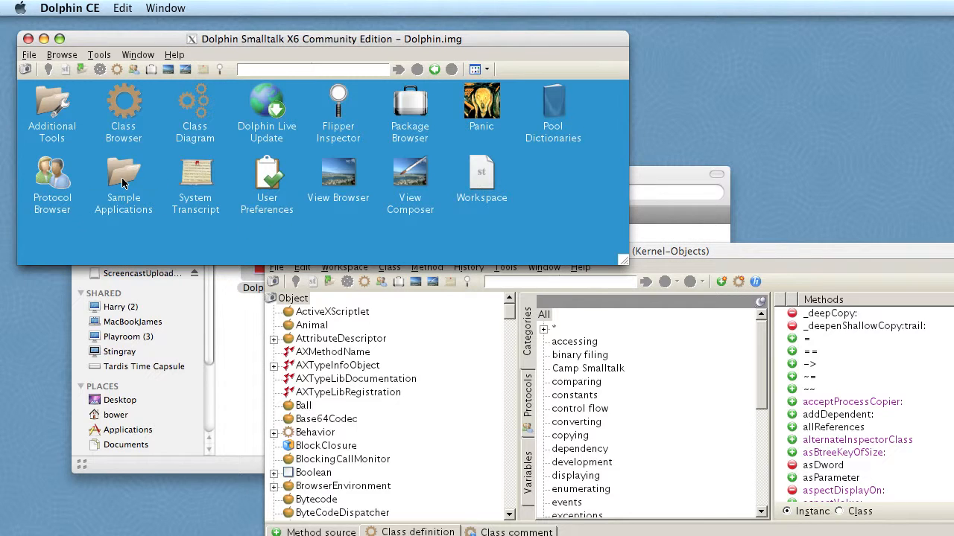
{"action": "double_click", "coordinate": [123, 183]}
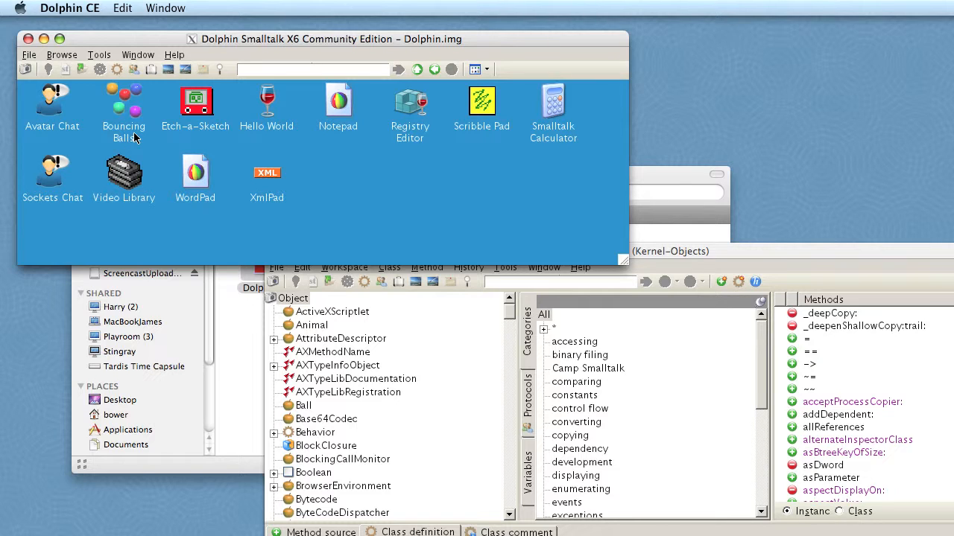
{"action": "double_click", "coordinate": [127, 116]}
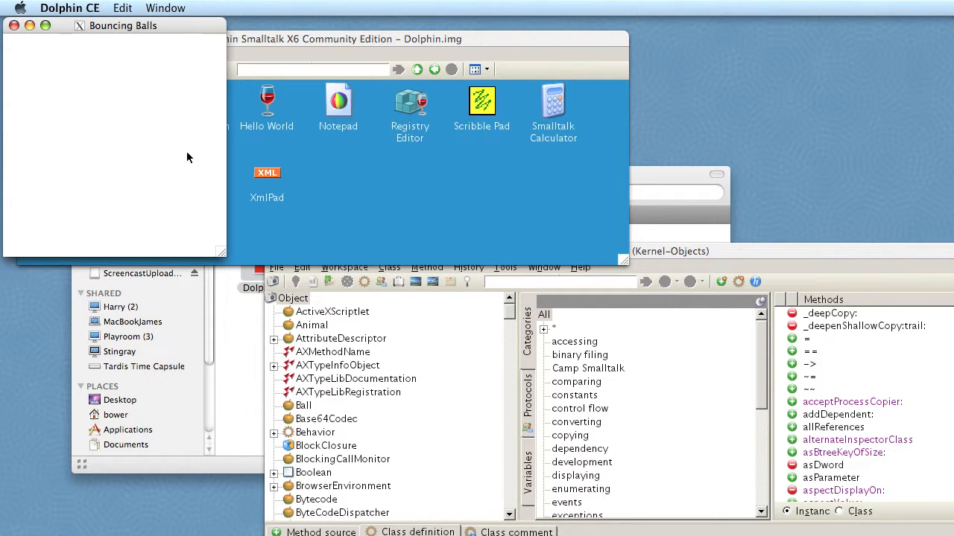
{"action": "left_click_drag", "start_coordinate": [67, 31], "coordinate": [204, 209]}
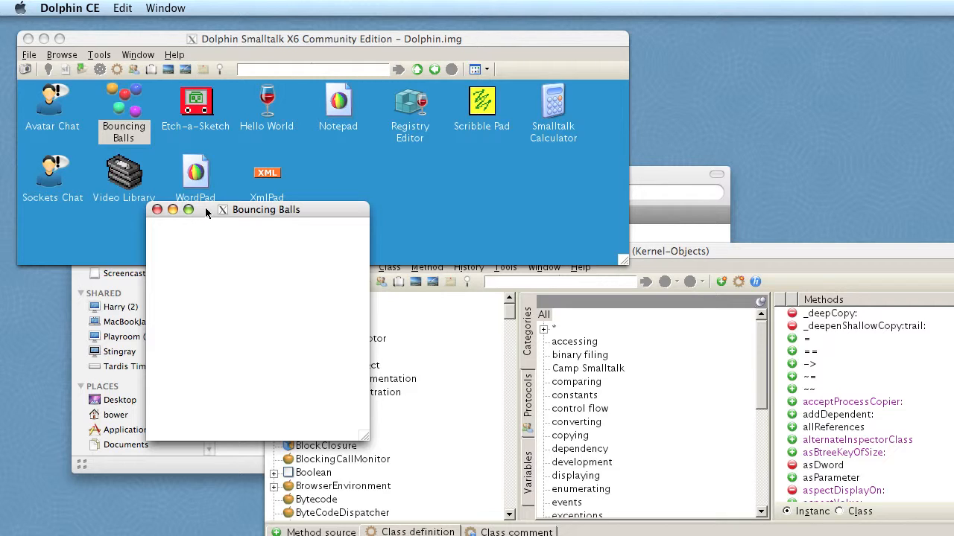
{"action": "left_click", "coordinate": [157, 210]}
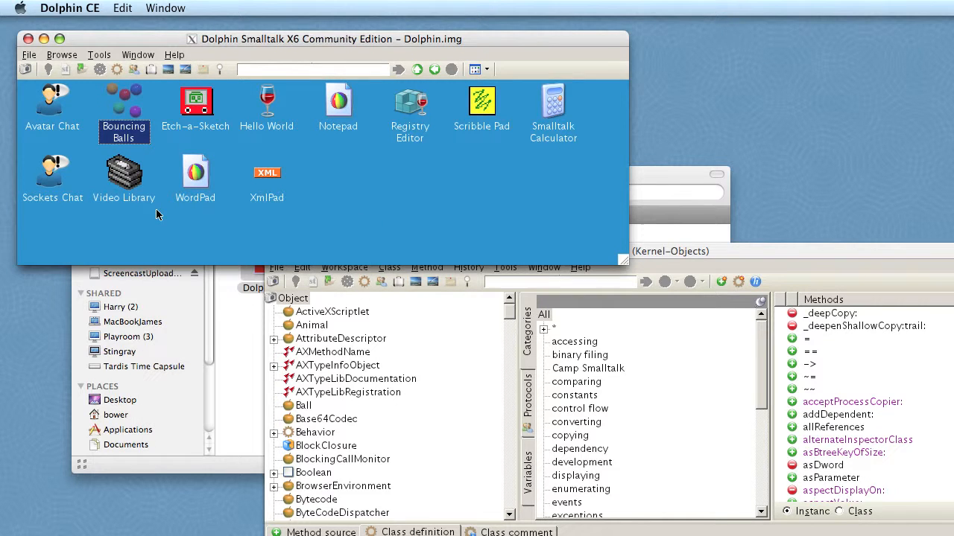
{"action": "left_click", "coordinate": [417, 69]}
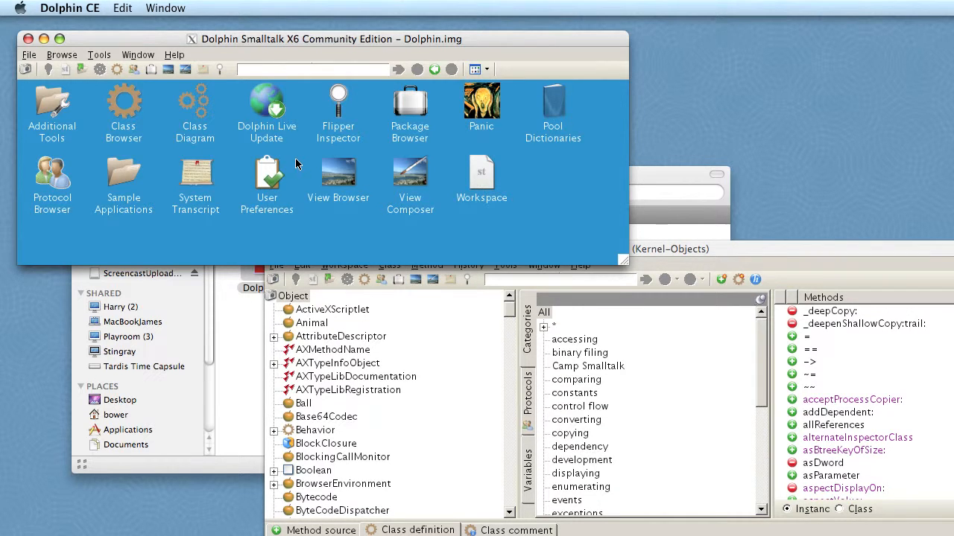
Step: Open winefix.st from the Desktop folder and move and enlarge its workspace window to read the code
{"action": "left_click", "coordinate": [32, 56]}
{"action": "left_click", "coordinate": [38, 83]}
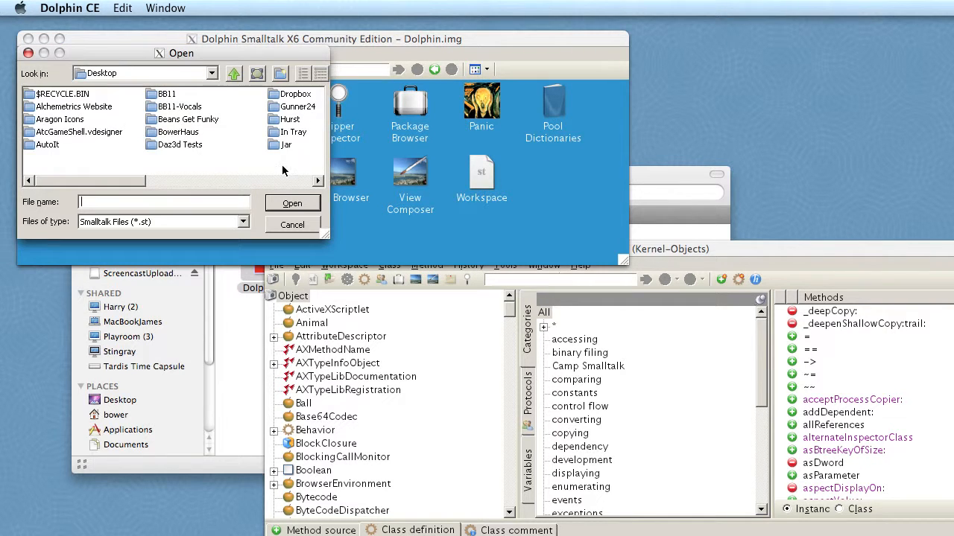
{"action": "left_click", "coordinate": [252, 181]}
{"action": "double_click", "coordinate": [287, 120]}
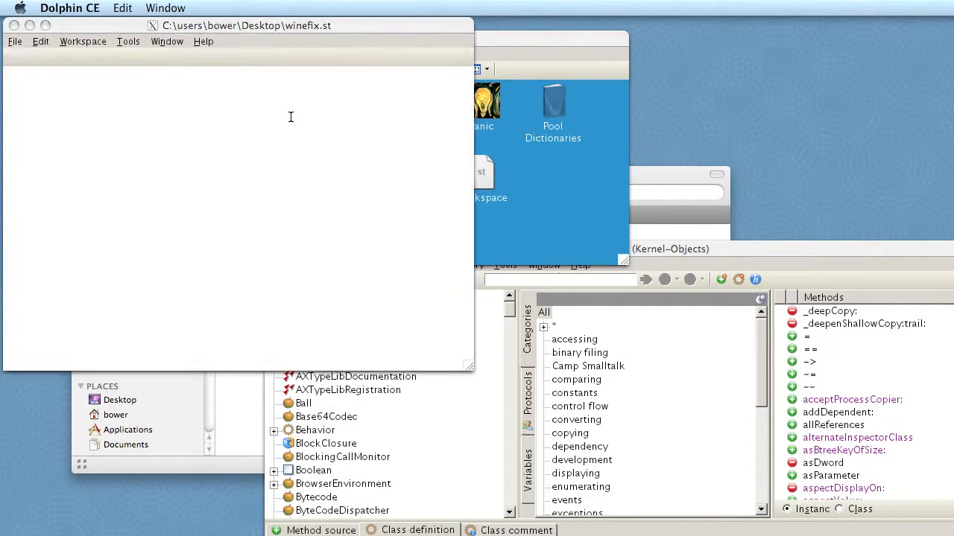
{"action": "left_click_drag", "start_coordinate": [213, 26], "coordinate": [290, 125]}
{"action": "left_click_drag", "start_coordinate": [551, 464], "coordinate": [834, 535]}
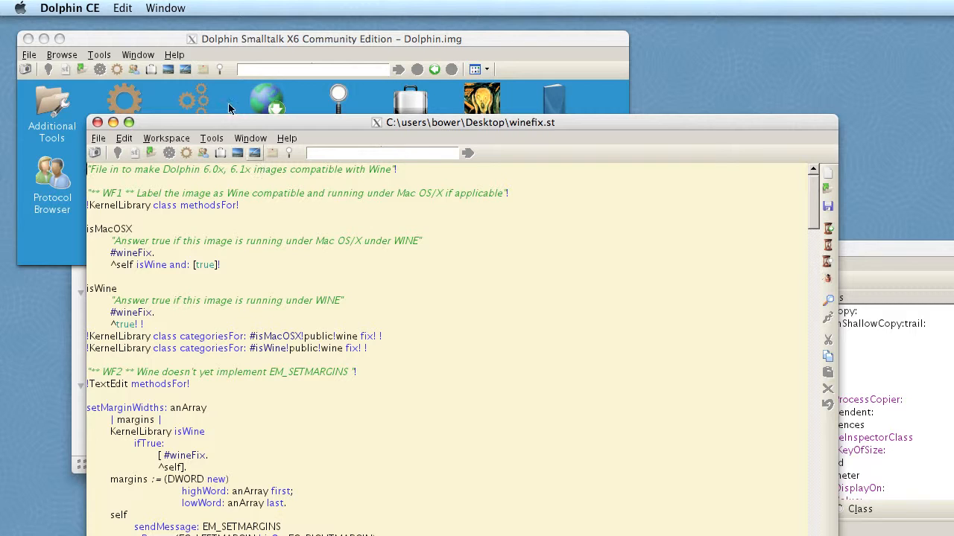
Step: Bring the Class Browser forward and search the methods for references to wineFix
{"action": "left_click", "coordinate": [211, 139]}
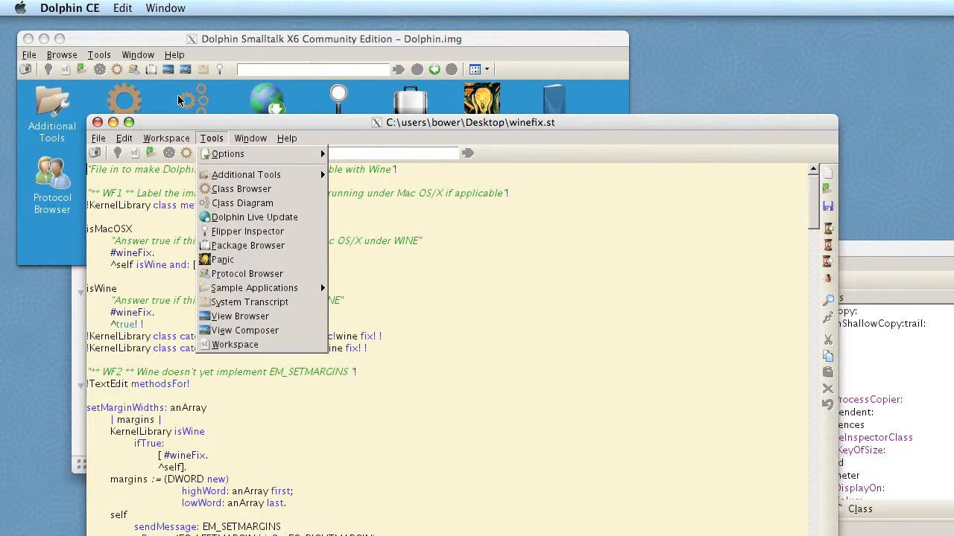
{"action": "left_click", "coordinate": [872, 251]}
{"action": "left_click", "coordinate": [849, 253]}
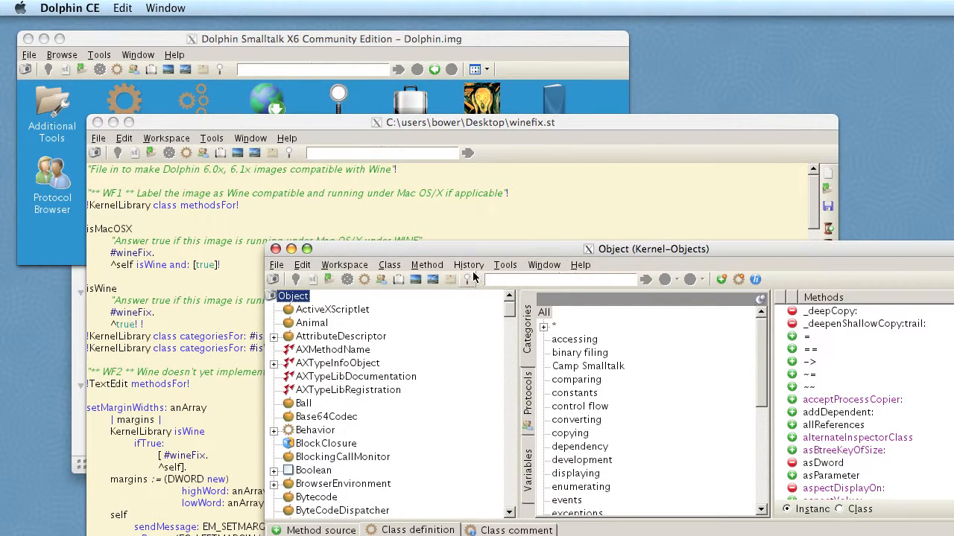
{"action": "left_click", "coordinate": [431, 266]}
{"action": "mouse_move", "coordinate": [436, 294]}
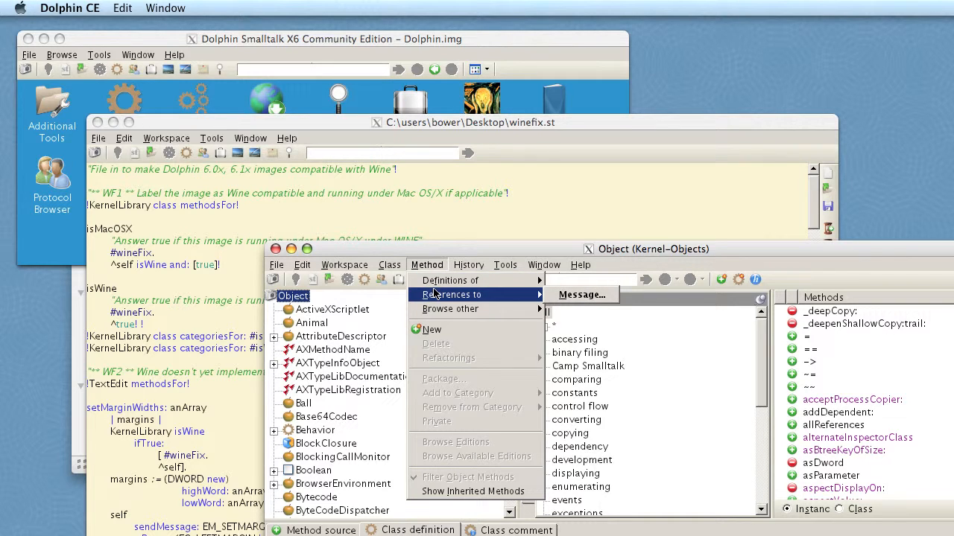
{"action": "left_click", "coordinate": [581, 296]}
{"action": "type", "text": "wineFix"}
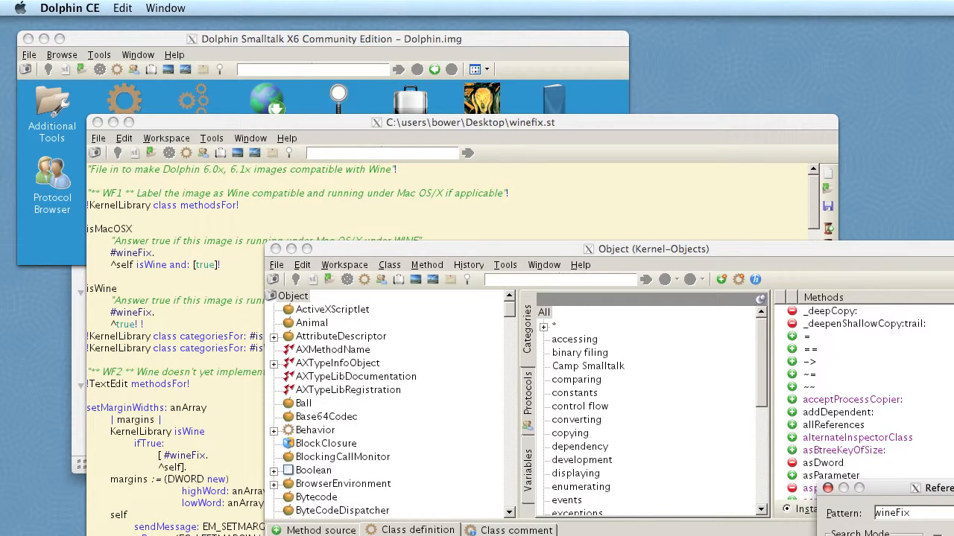
{"action": "key", "text": "Return"}
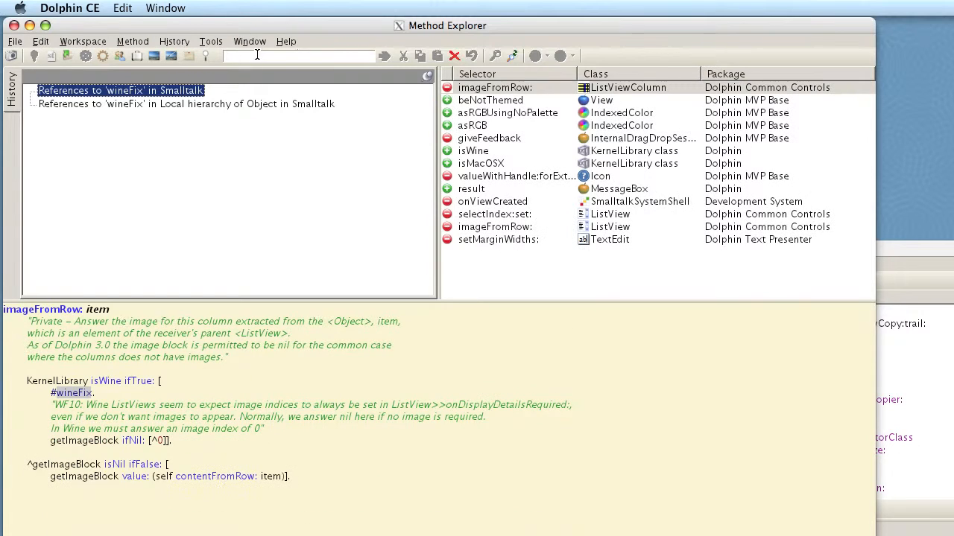
Step: Examine the beNotThemed and asRGBUsingNoPalette methods in the Method Explorer, and close it, the Class Browser and the winefix.st workspace
{"action": "left_click_drag", "start_coordinate": [240, 31], "coordinate": [292, 98]}
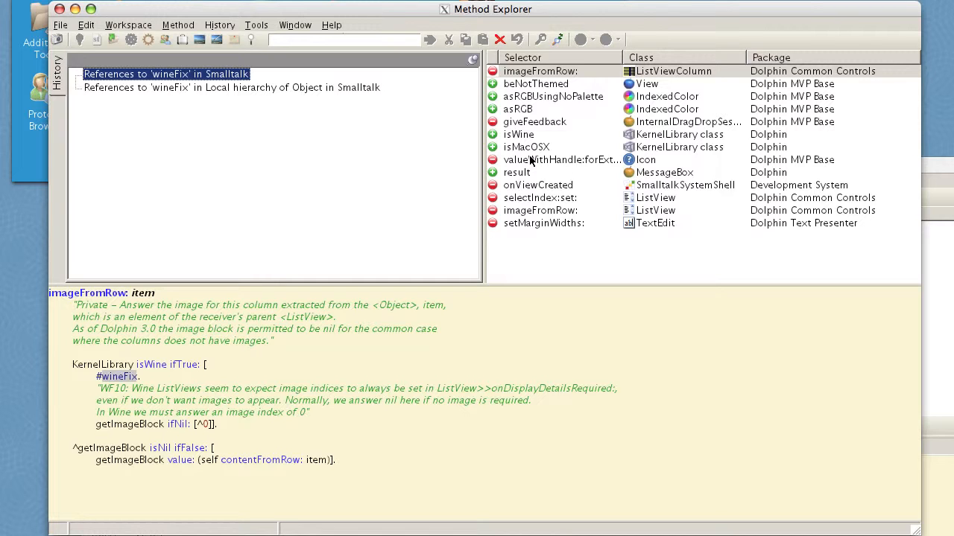
{"action": "left_click", "coordinate": [560, 87]}
{"action": "left_click", "coordinate": [551, 102]}
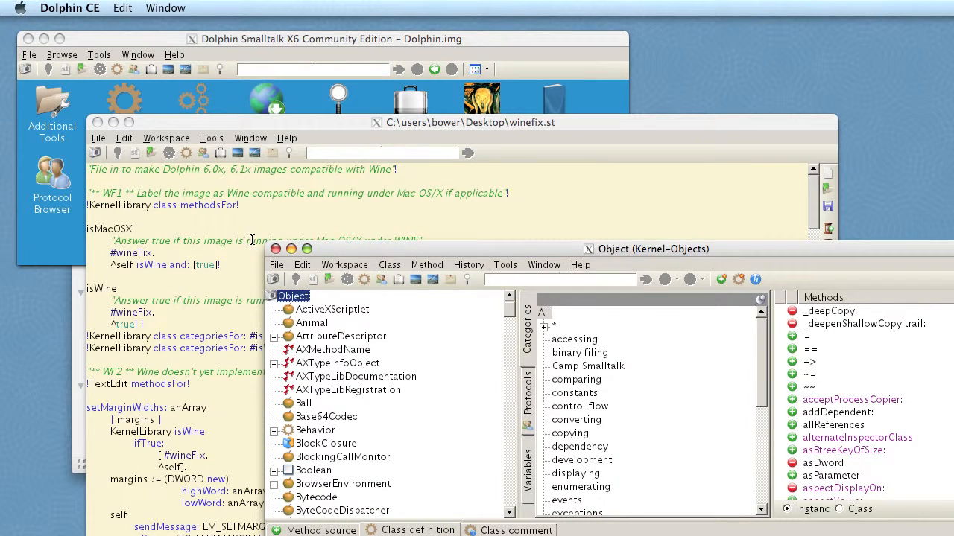
{"action": "left_click", "coordinate": [275, 249]}
{"action": "left_click", "coordinate": [98, 122]}
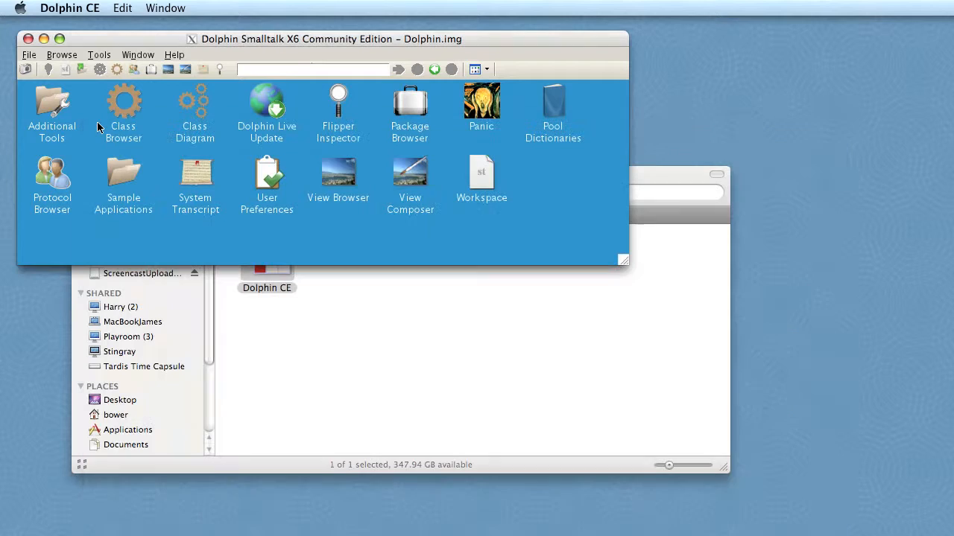